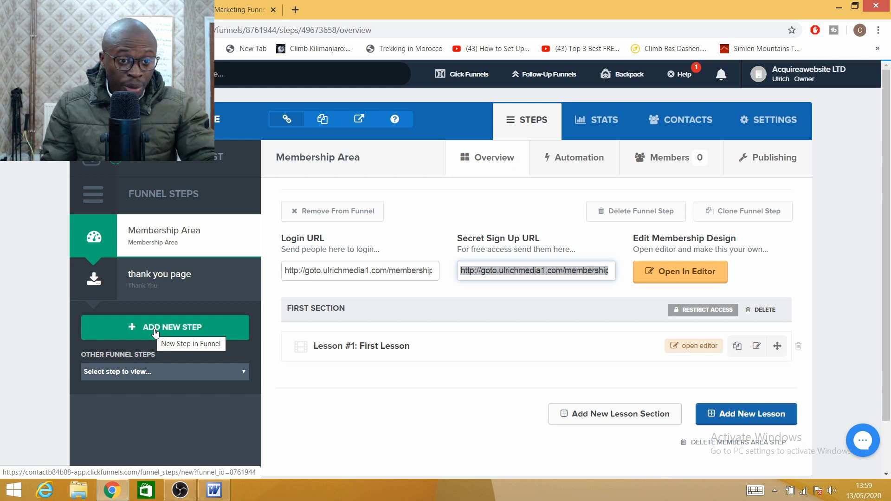
Step: Create a new funnel step named 'sales funnel'
click(155, 333)
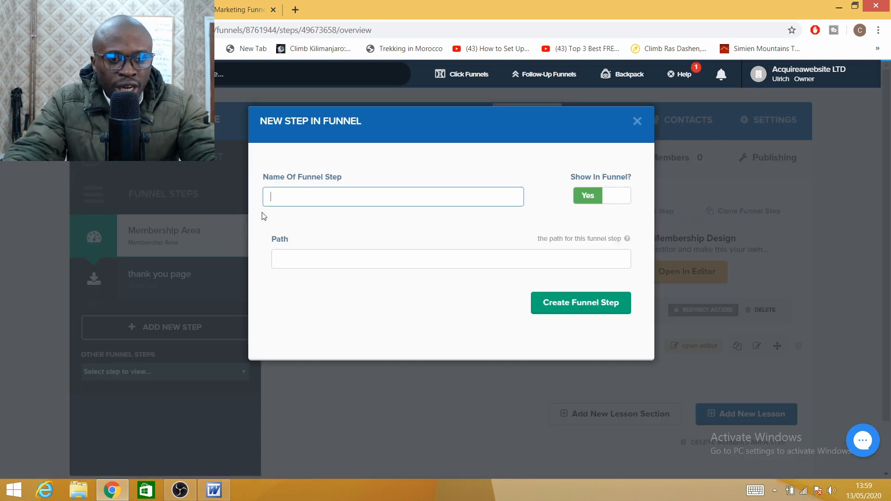
text(sales funnel)
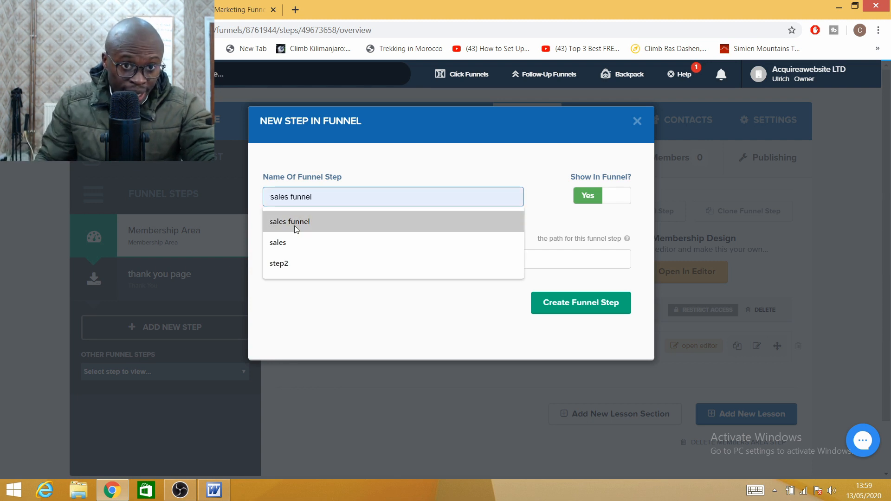
click(294, 225)
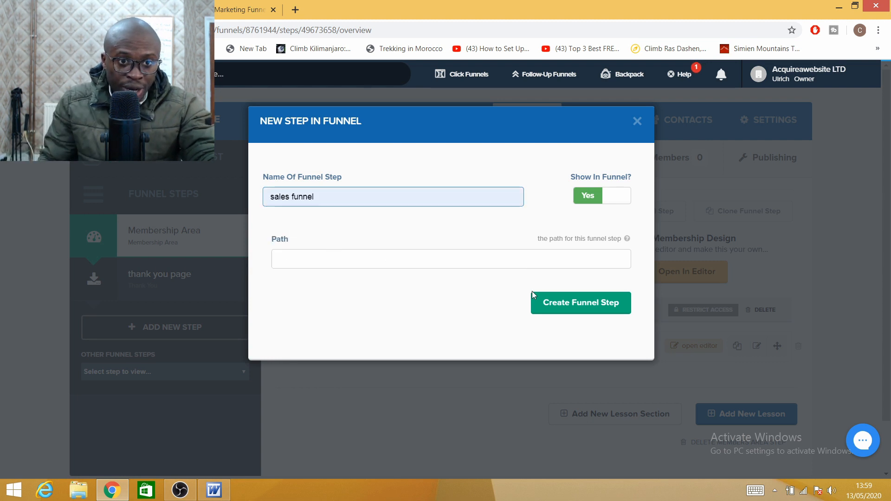
click(572, 309)
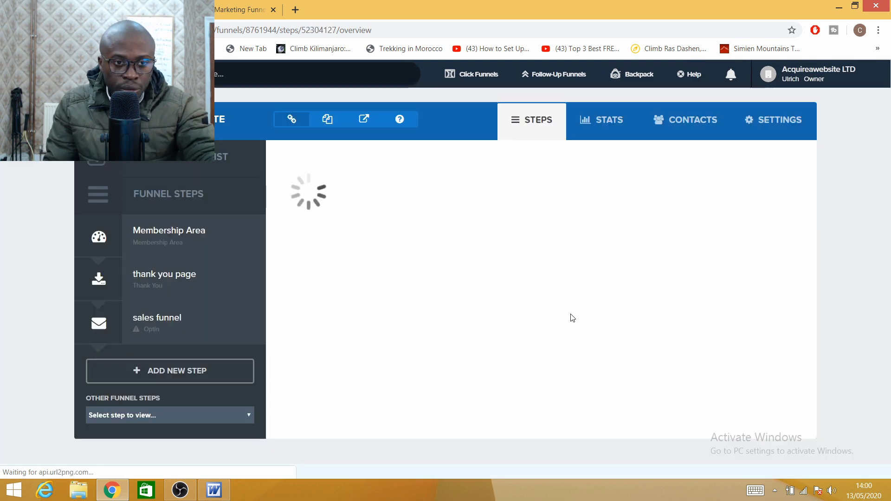
Step: Move the sales funnel step above the thank you page
click(870, 420)
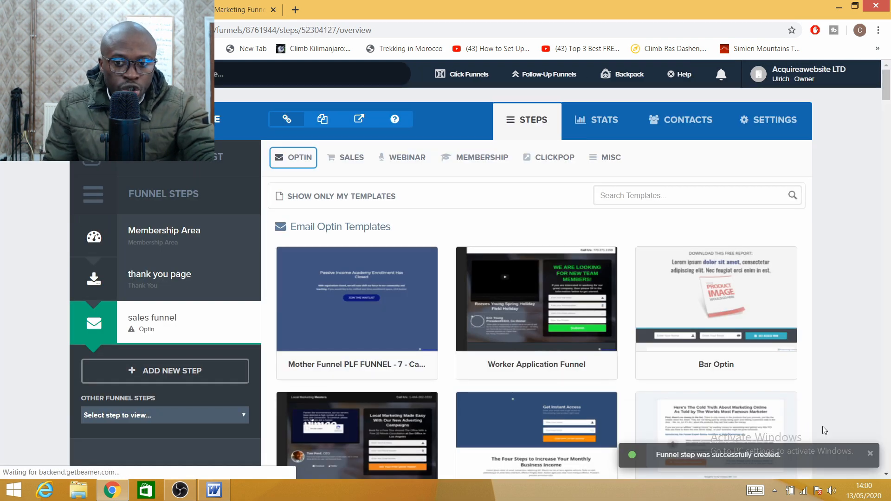
click(868, 454)
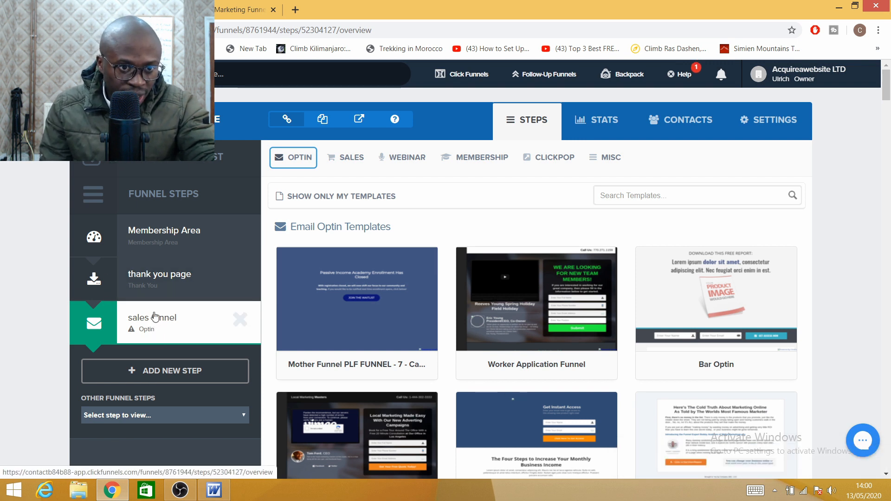
drag(139, 318, 145, 284)
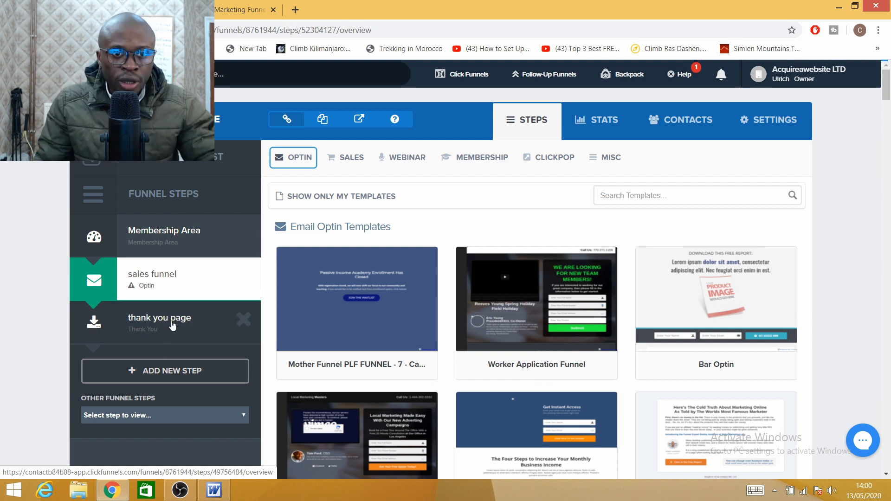
Step: Apply the TWO STEP TRIP WIRE - 8 - Order template from Sales > Order Form
mouse_move(293, 160)
mouse_move(356, 163)
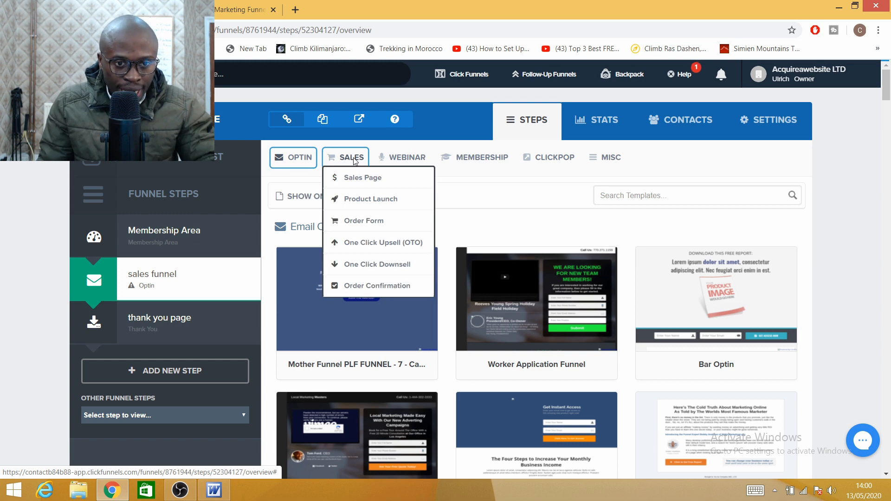
click(364, 221)
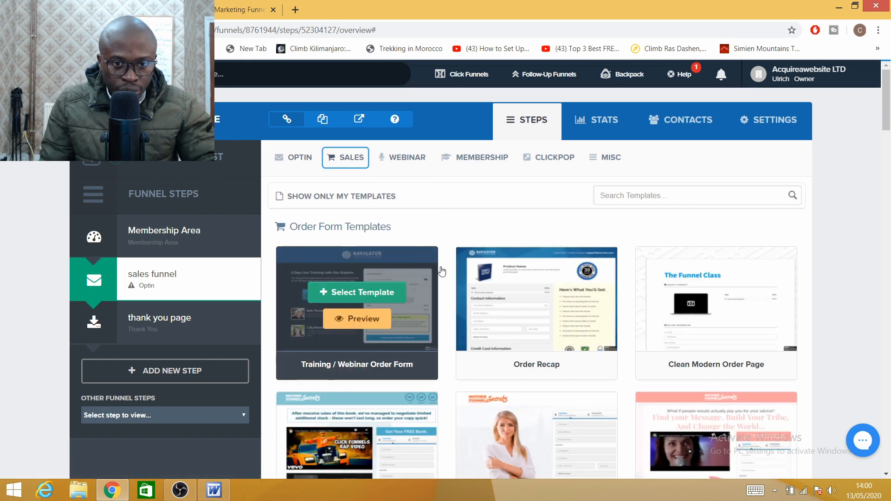
scroll(383, 348, down, 4)
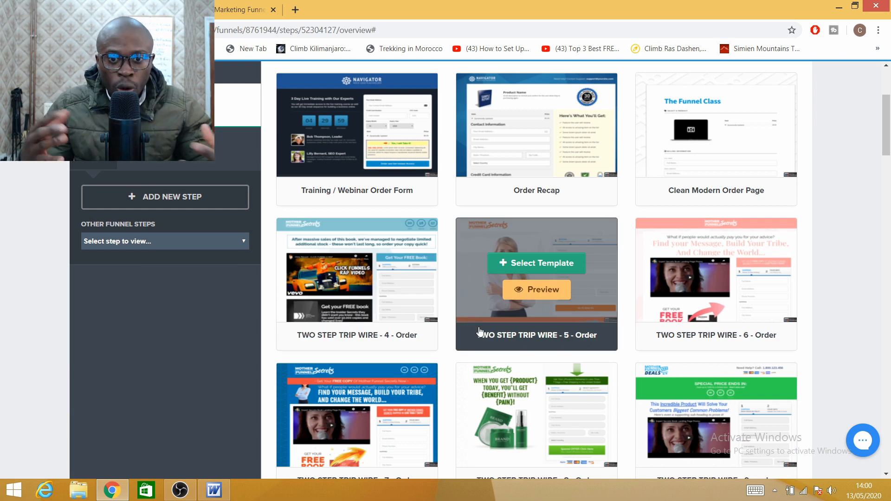
scroll(498, 349, down, 3)
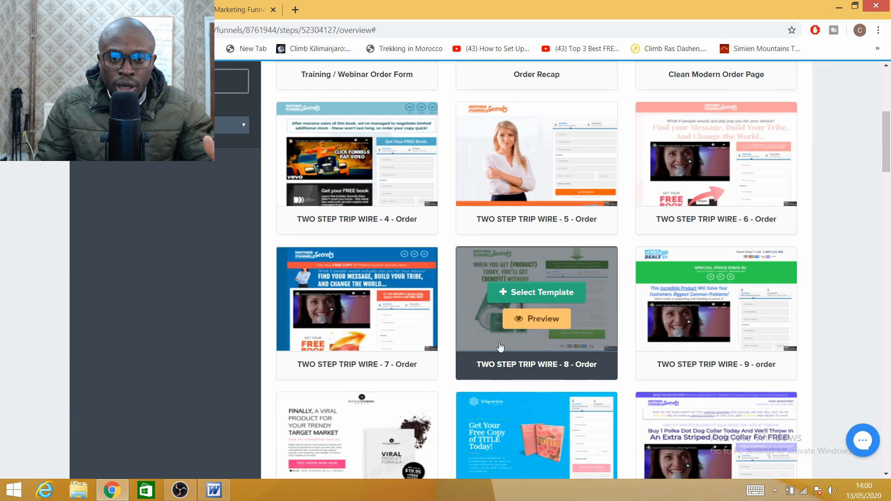
click(531, 294)
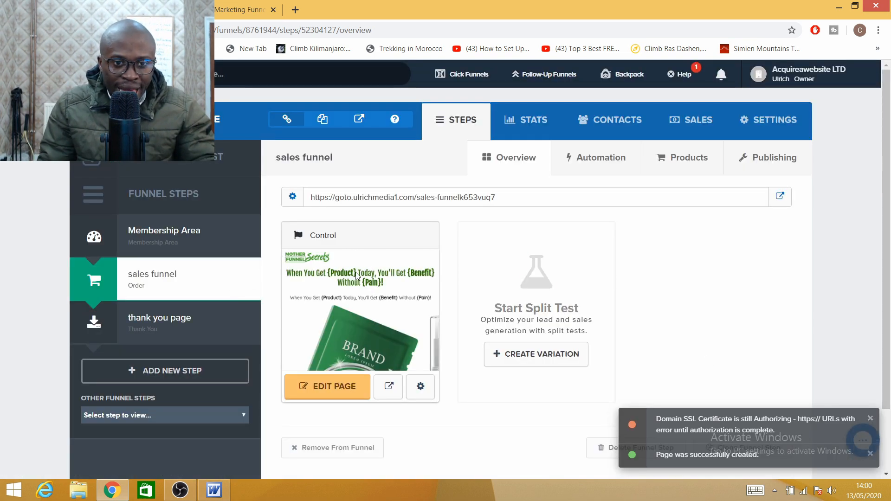
Step: Show the still-empty Products page of the sales funnel step
scroll(379, 320, down, 2)
scroll(380, 320, up, 2)
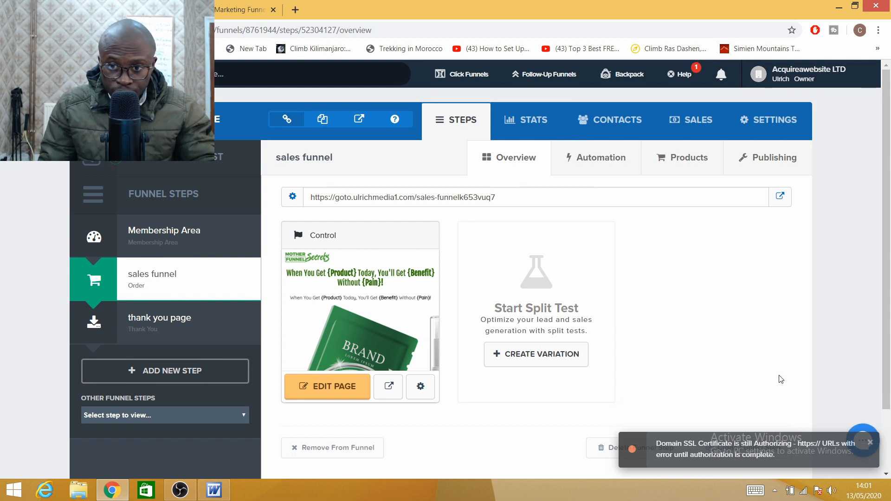
click(871, 444)
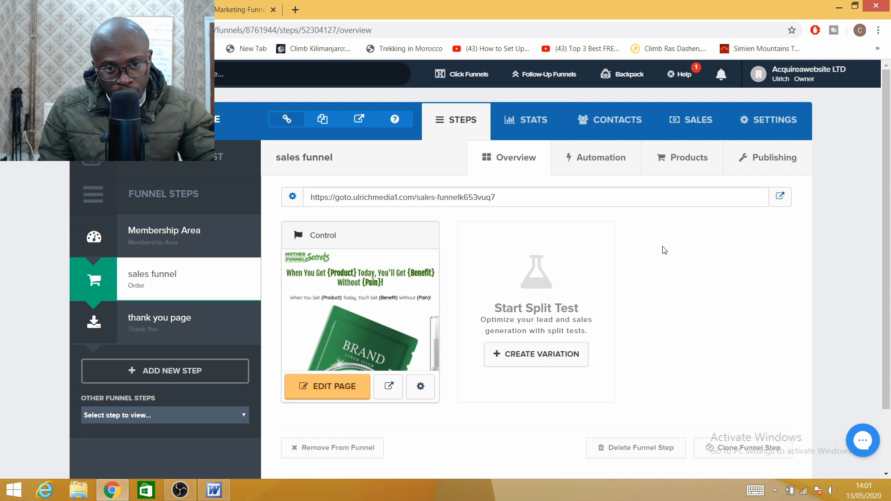
click(683, 167)
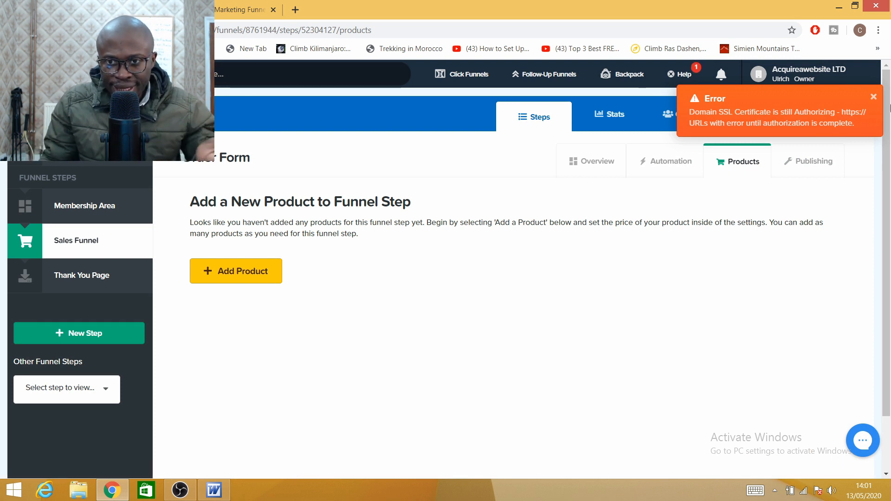
Step: Start adding a new product to the sales funnel step
click(873, 98)
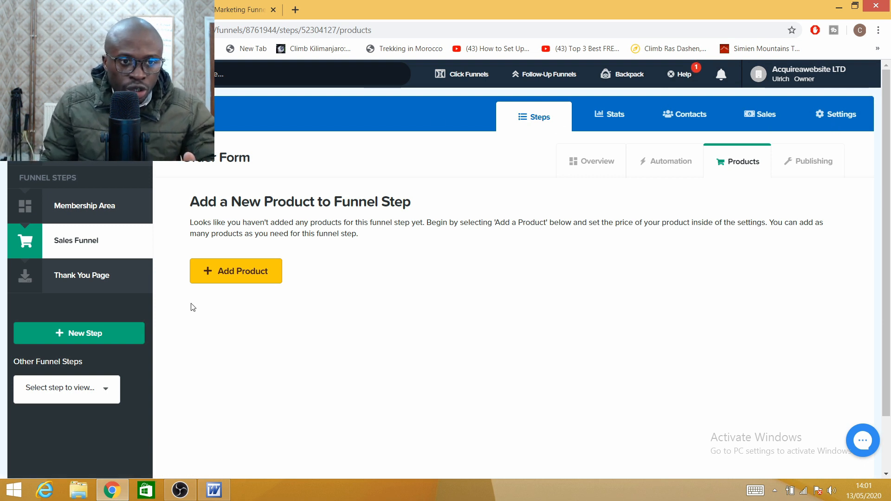
click(231, 283)
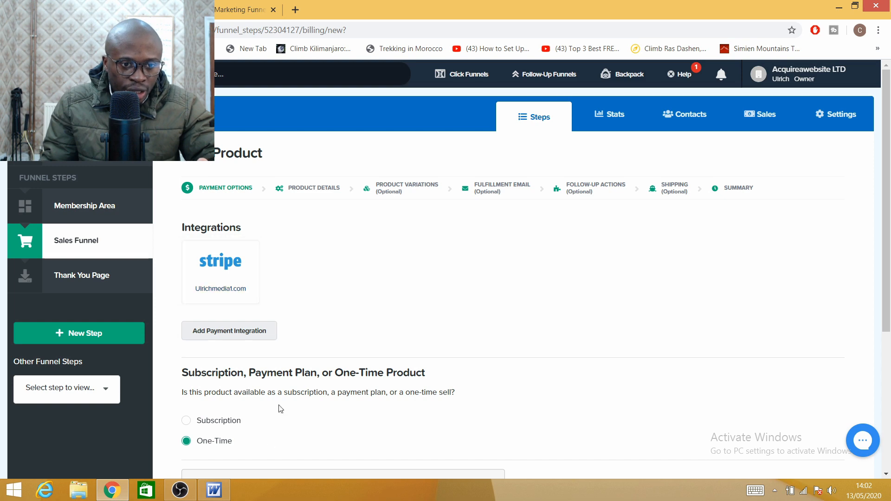
Step: Choose the Stripe integration with One-Time payment and save the payment options
scroll(320, 310, down, 5)
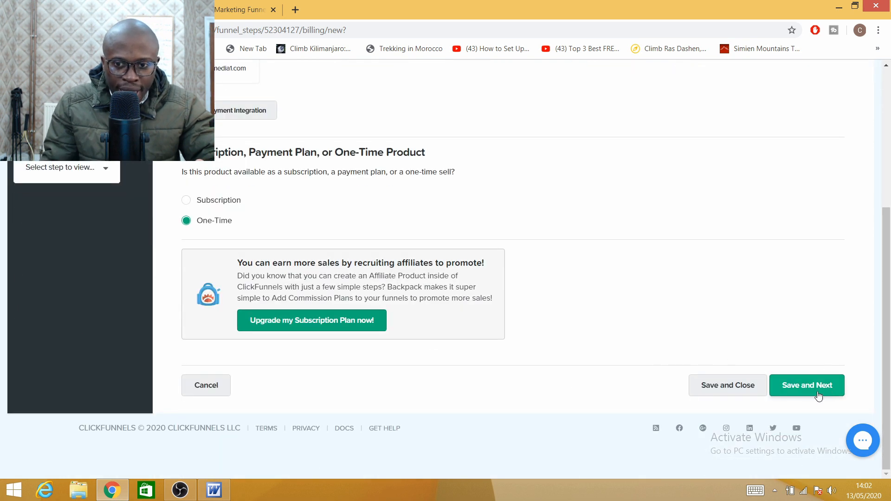
scroll(656, 341, up, 4)
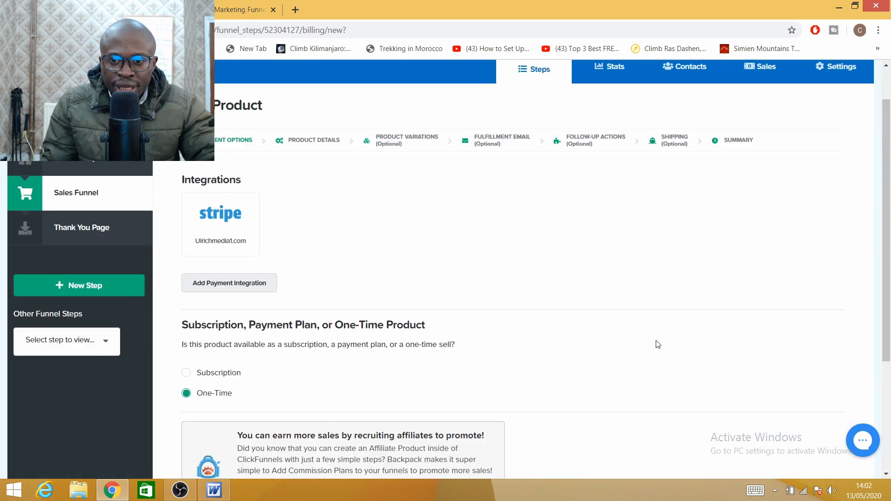
scroll(659, 346, down, 4)
click(798, 385)
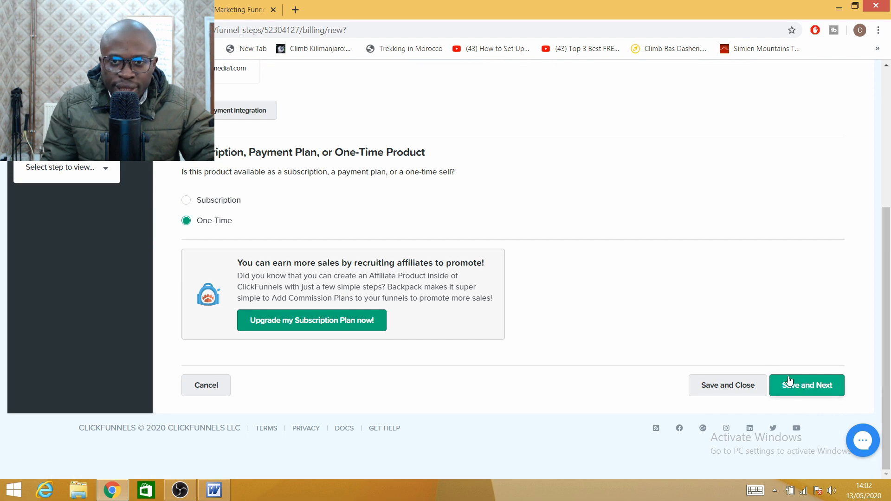
scroll(669, 339, up, 3)
scroll(686, 341, down, 3)
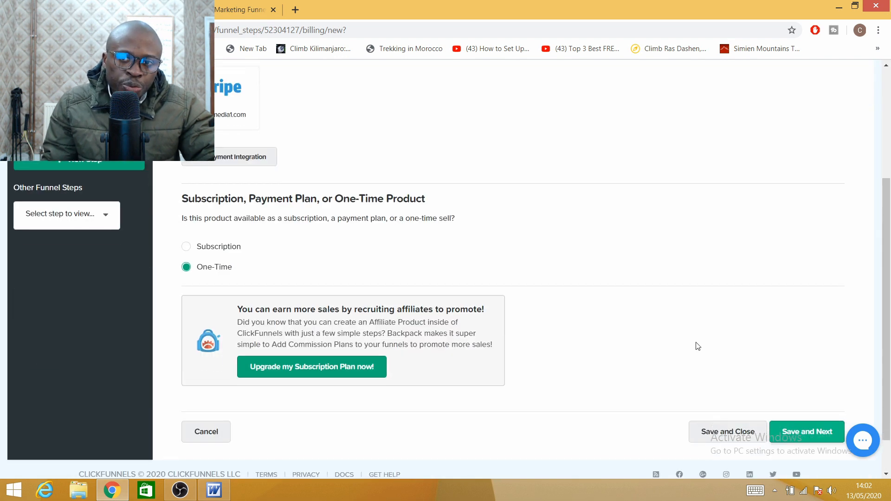
click(804, 393)
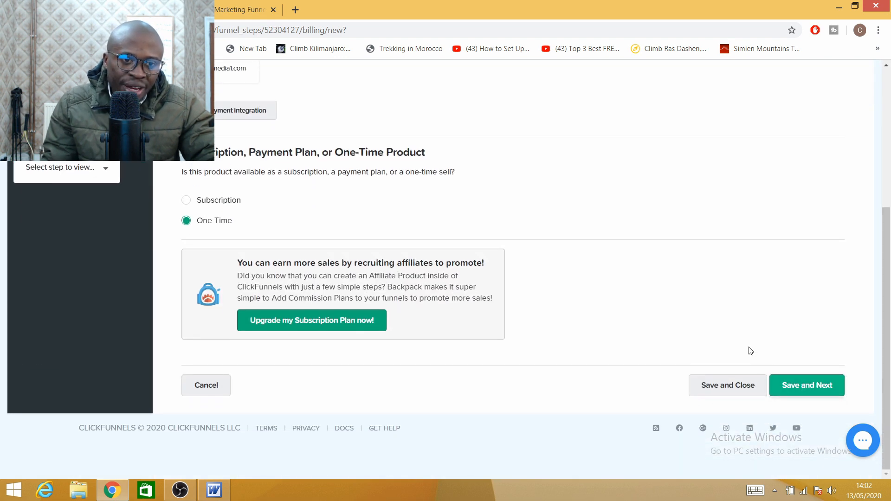
scroll(748, 351, up, 4)
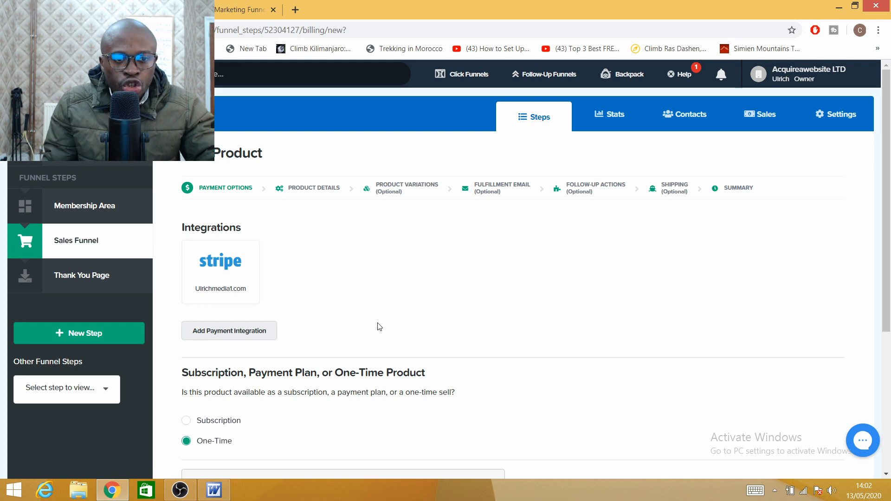
click(229, 280)
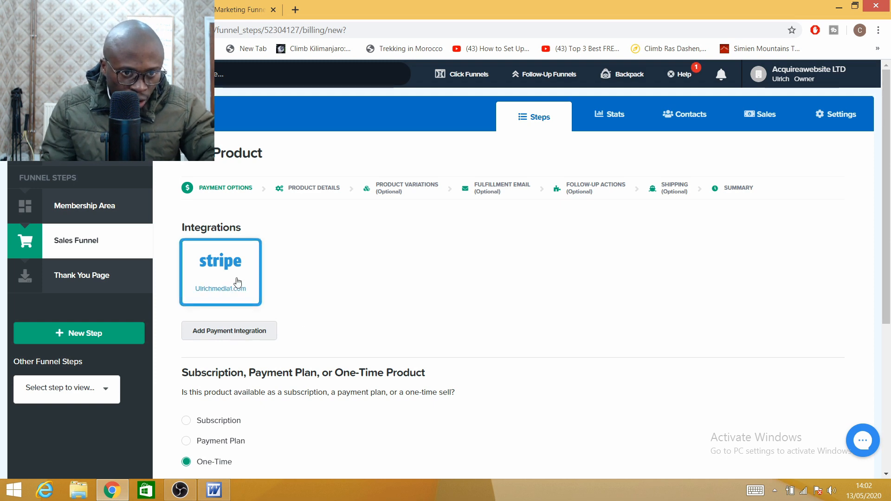
scroll(241, 434, down, 4)
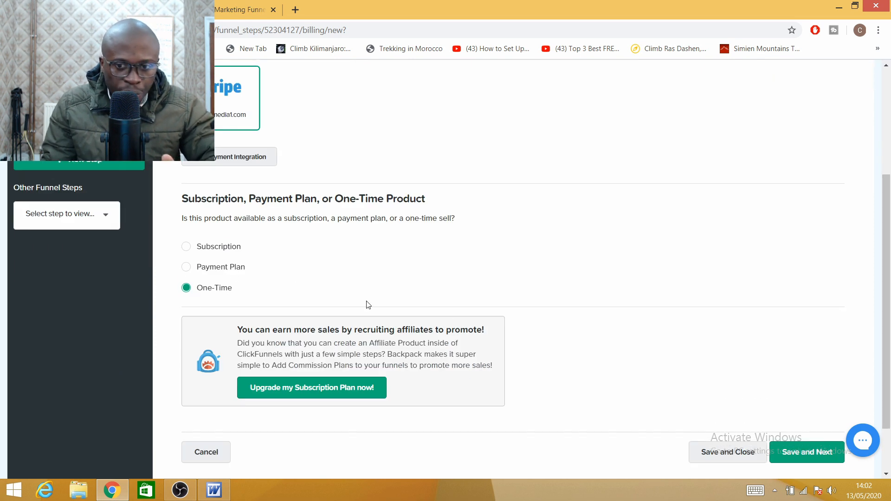
click(808, 456)
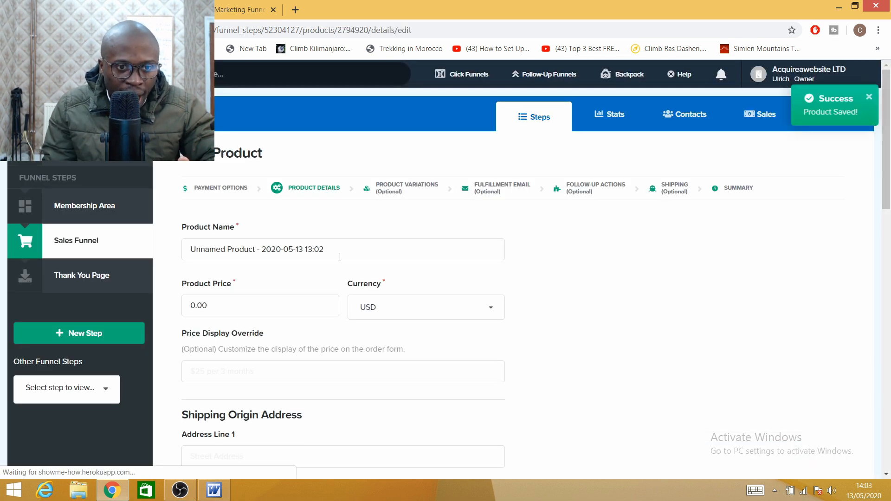
Step: Rename the product to 'google adwords course'
click(323, 249)
drag(324, 249, 195, 249)
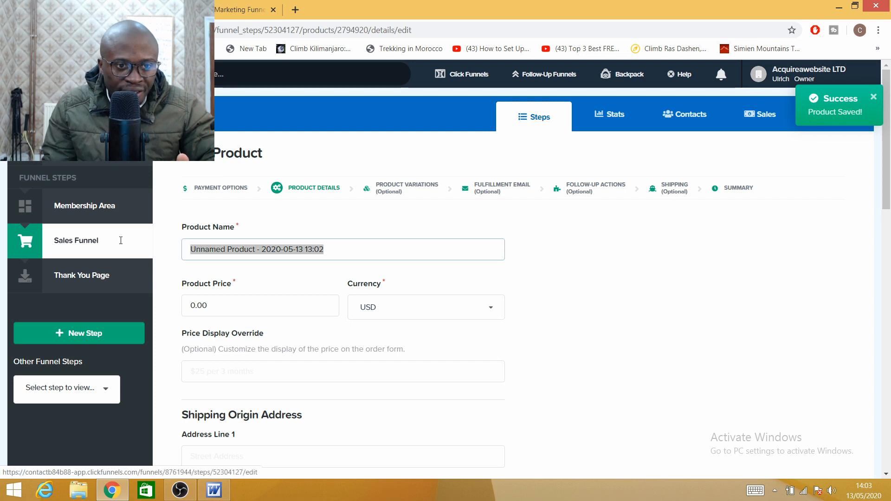
key(BackSpace)
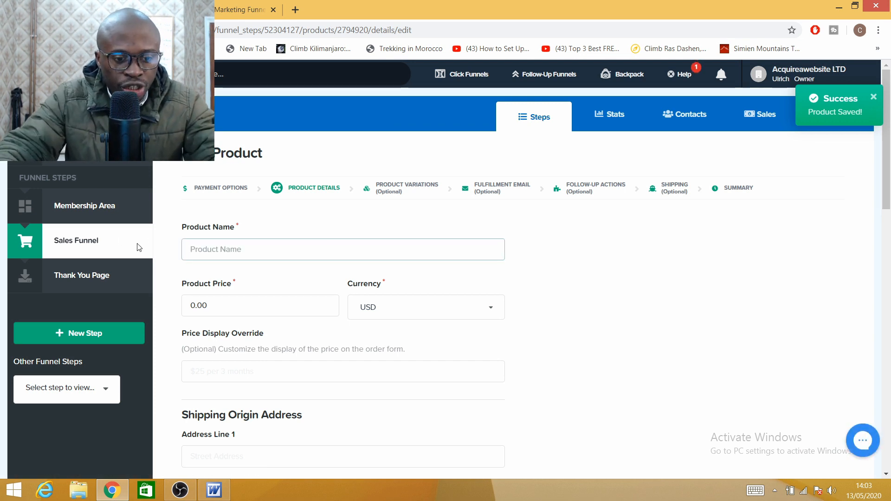
text(ad)
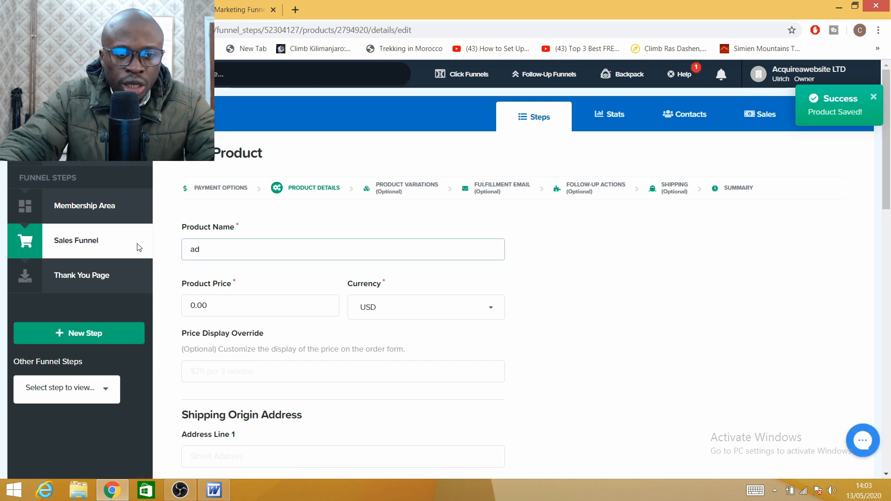
key(BackSpace)
key(BackSpace)
text(google adwords course)
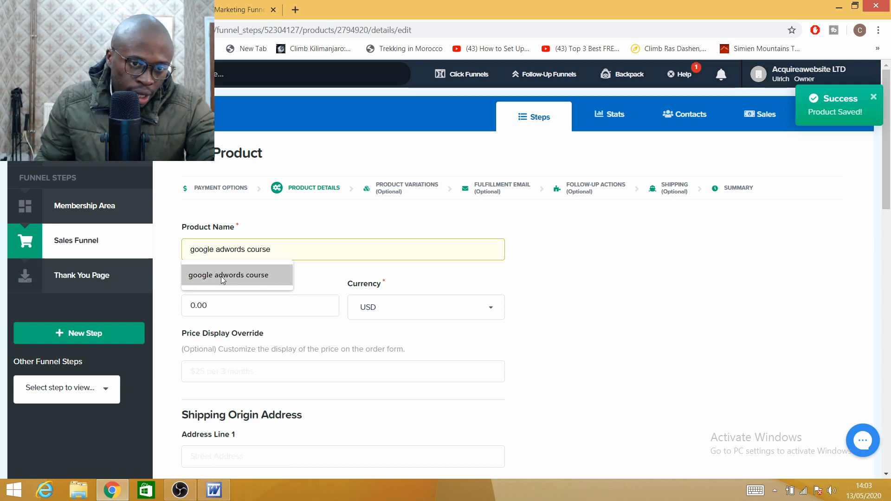
click(221, 276)
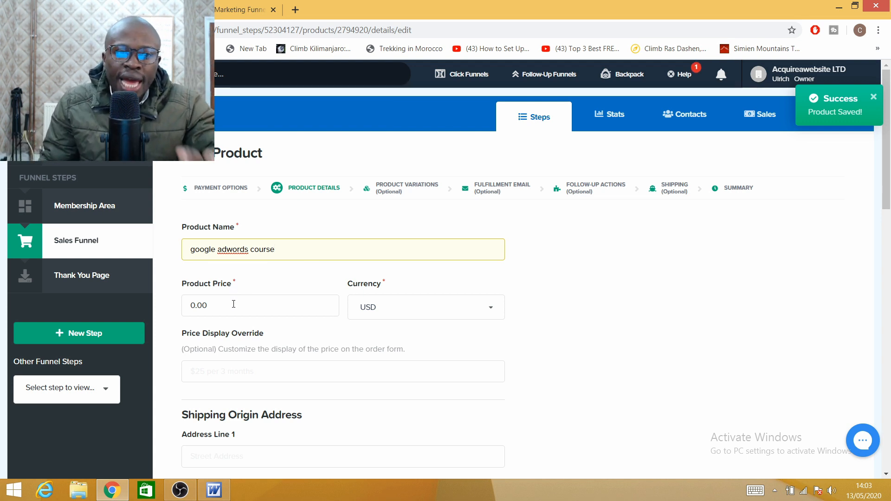
Step: Set the price to 387.00 USD, leaving the price display override blank
click(195, 306)
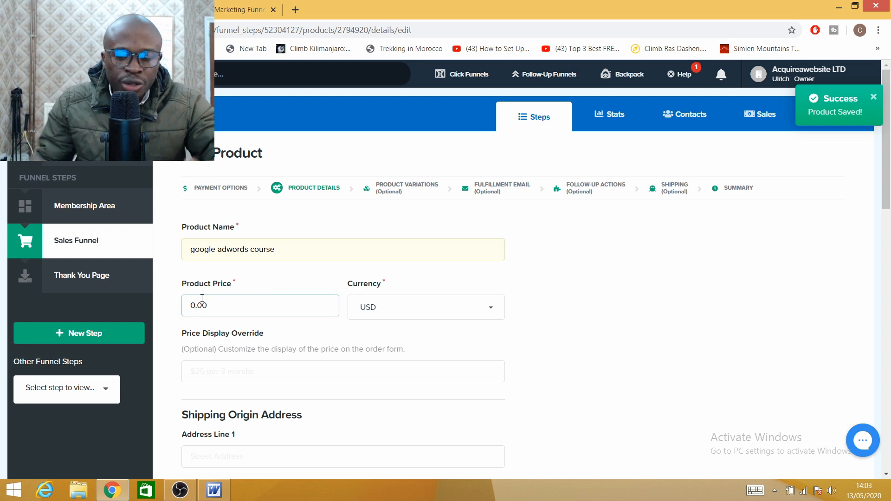
key(BackSpace)
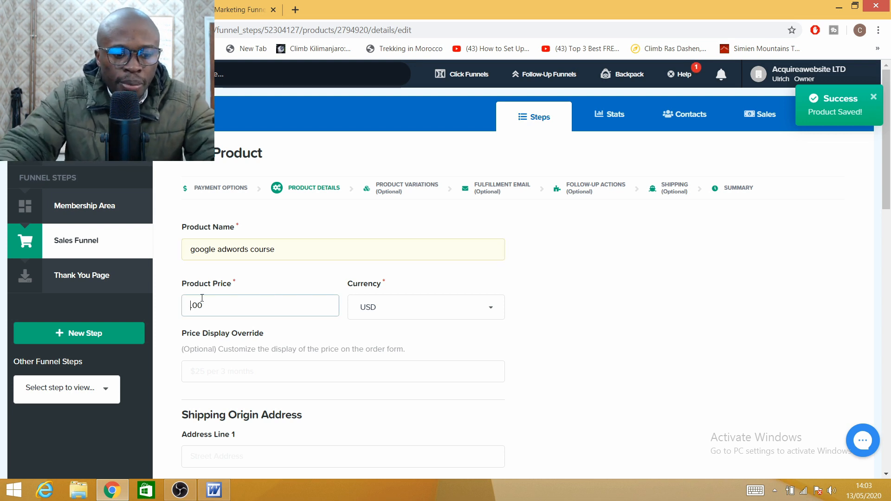
text(387)
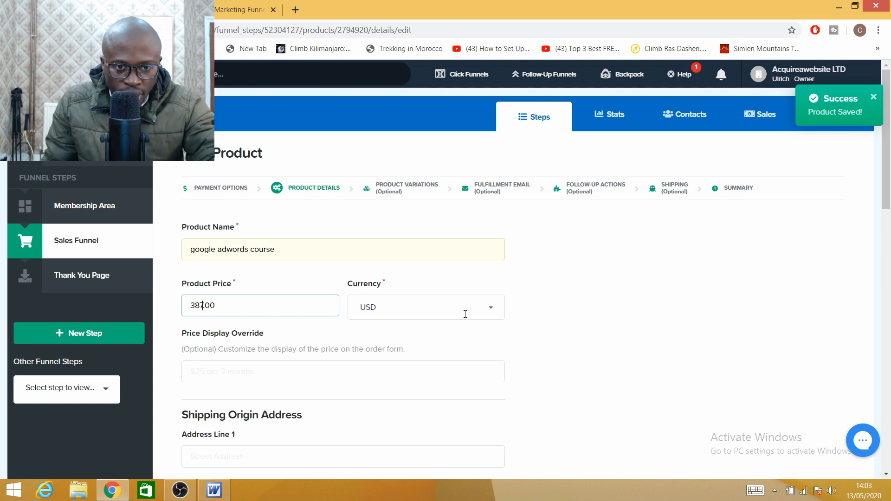
click(480, 310)
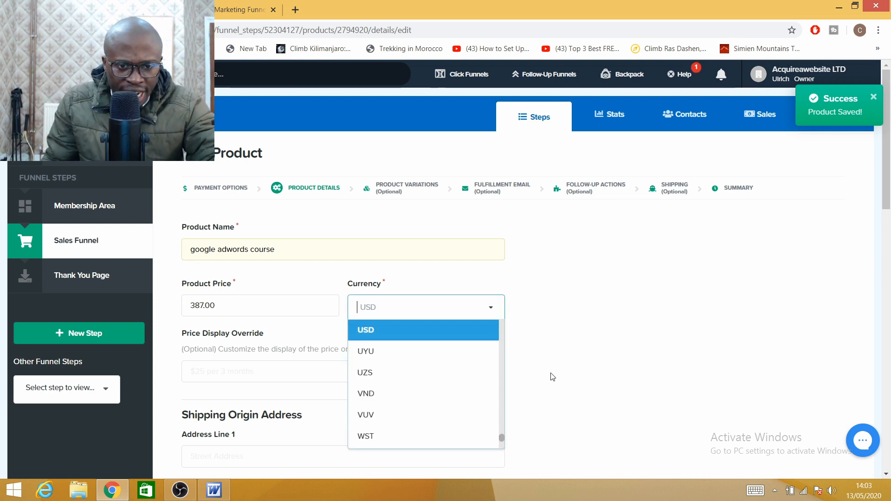
click(578, 378)
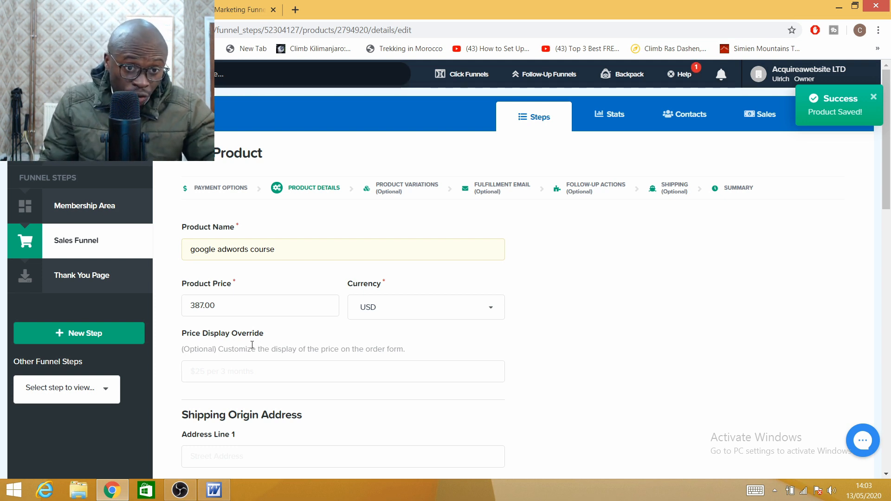
click(221, 371)
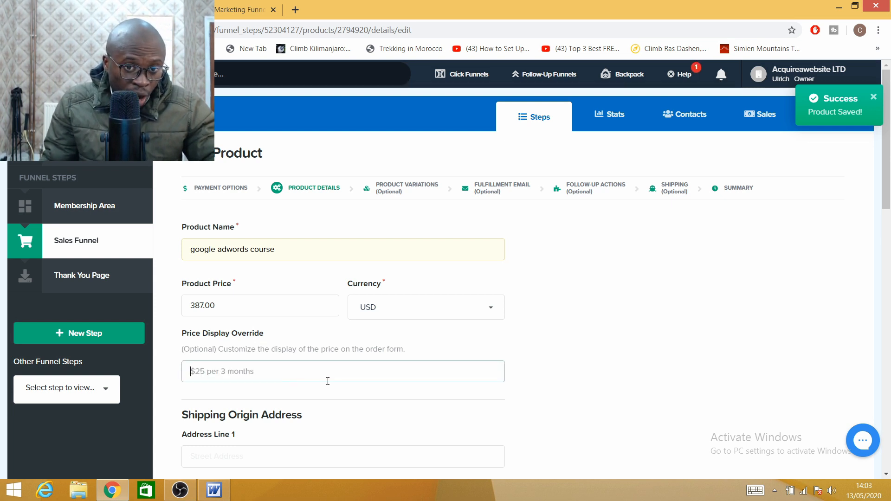
click(511, 385)
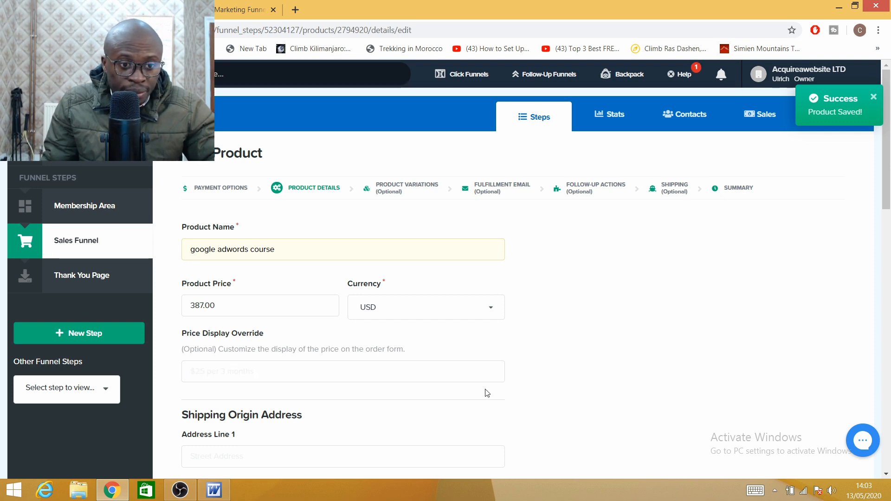
Step: Fill the billing description with the company name
scroll(487, 393, down, 3)
scroll(249, 323, down, 4)
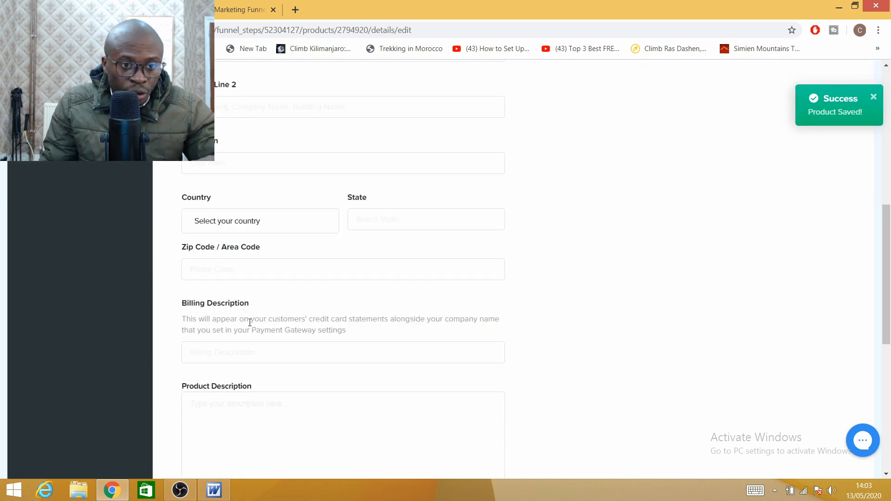
click(215, 356)
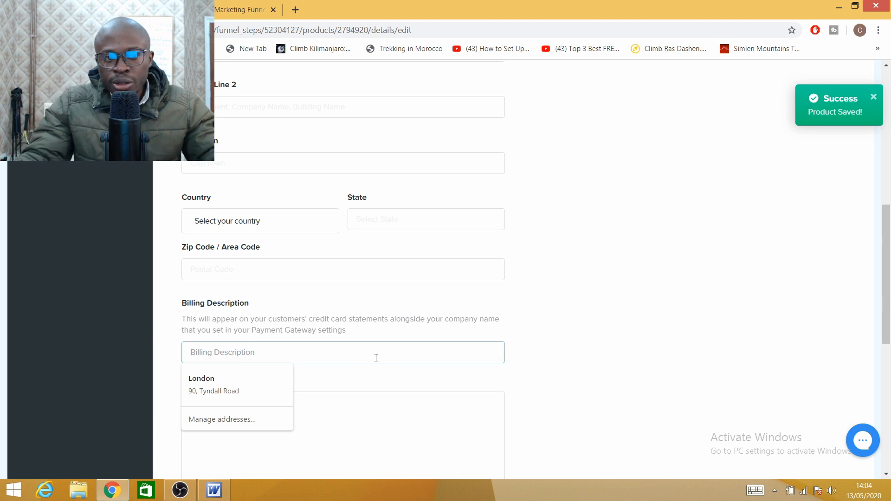
text(awebsite ltd)
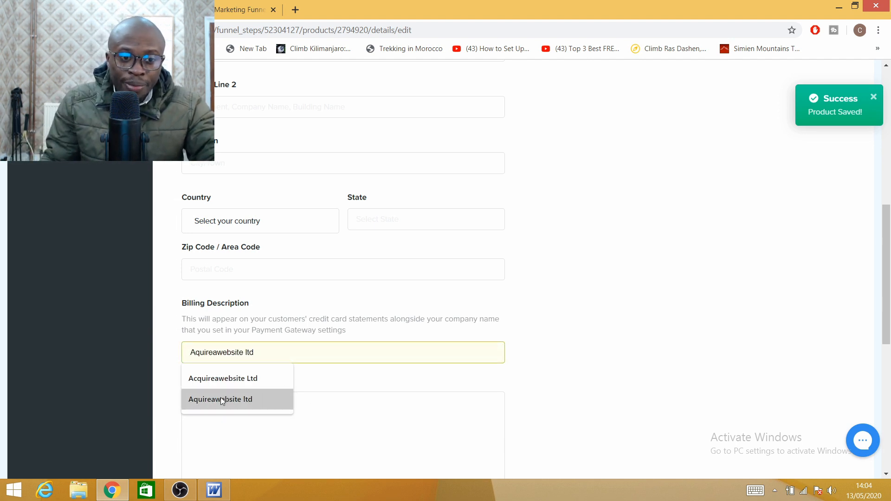
click(221, 399)
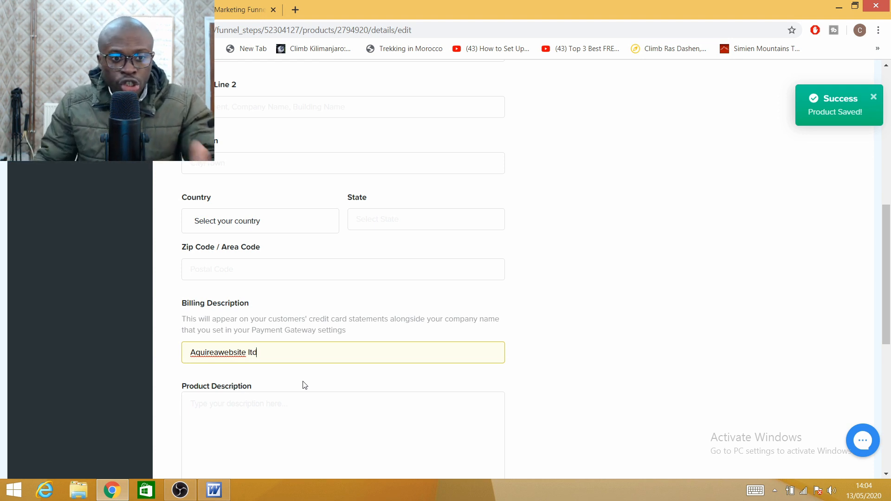
Step: Enter 'google adwords' as the product description and save the product details
click(223, 415)
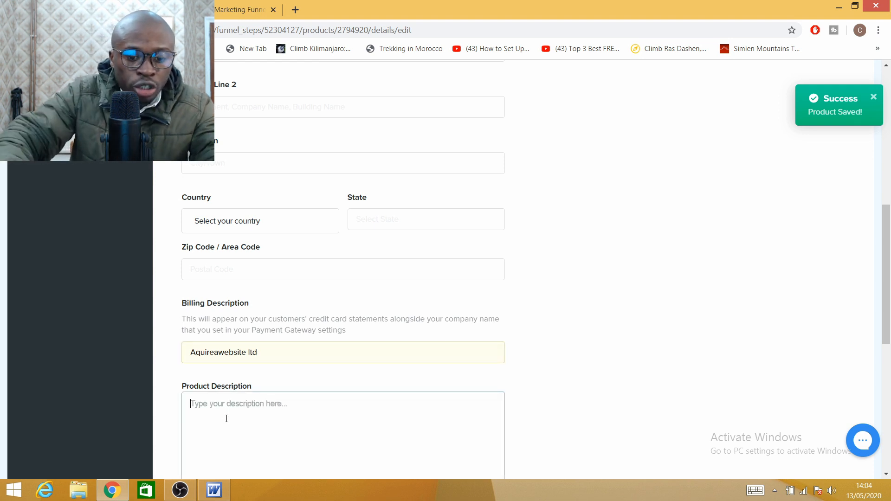
text(google adwords)
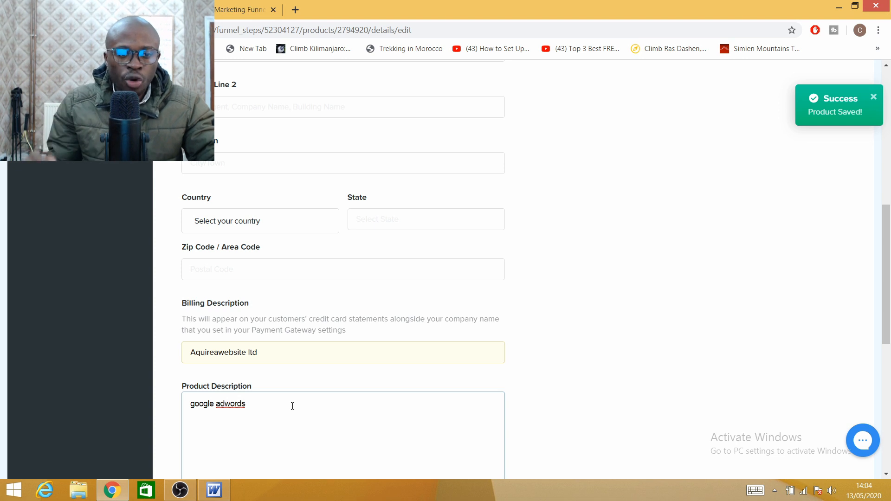
scroll(297, 431, down, 6)
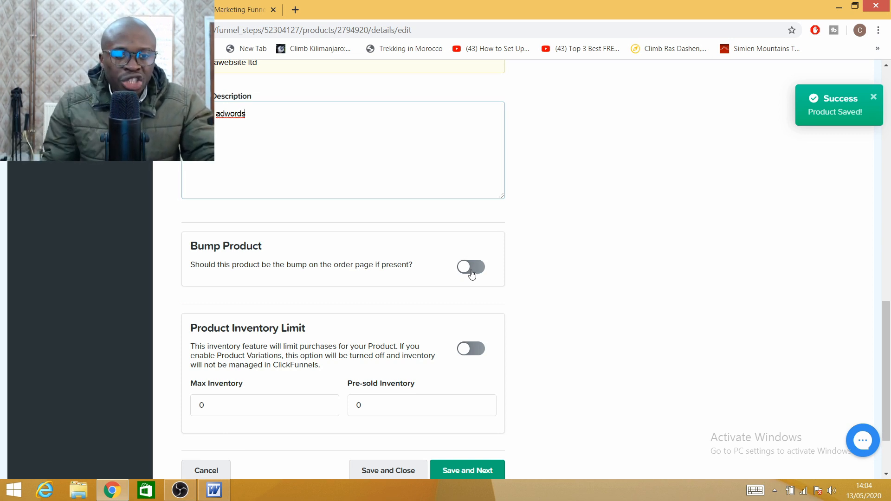
scroll(433, 334, down, 2)
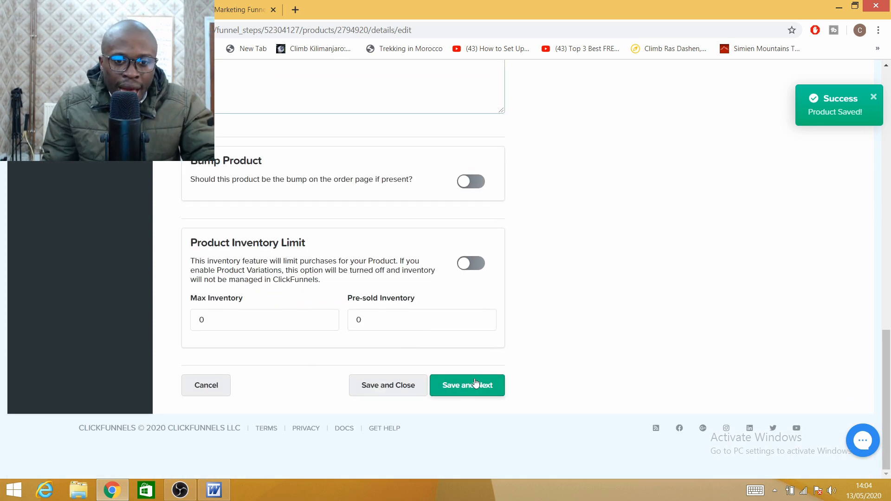
click(461, 385)
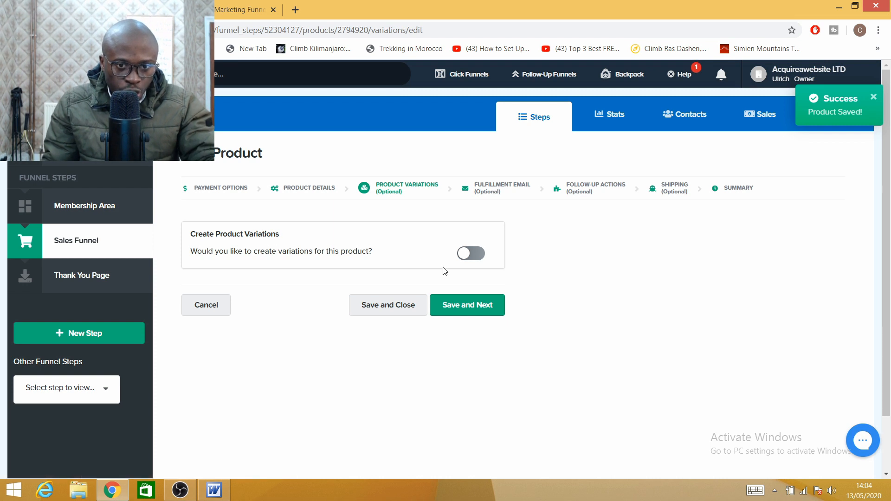
Step: Skip variations, enable the fulfillment email with subject 'Thank you for your purchase'
click(473, 308)
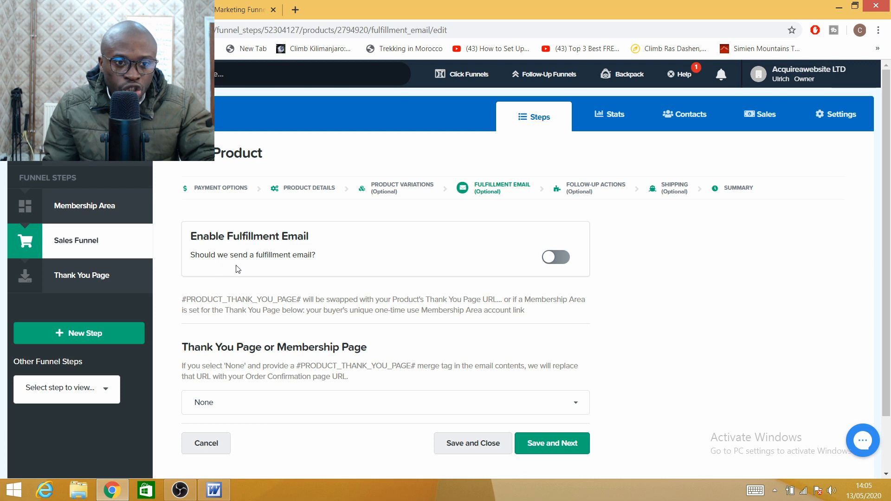
click(555, 258)
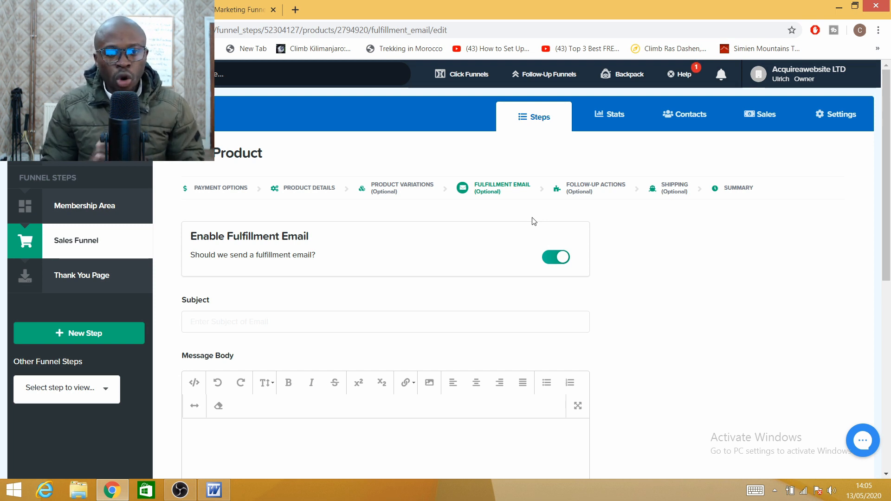
click(265, 317)
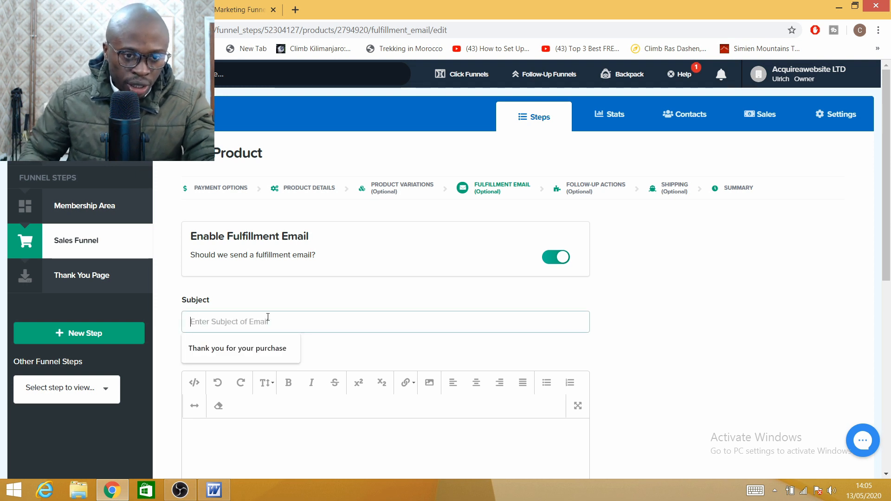
click(241, 352)
click(214, 430)
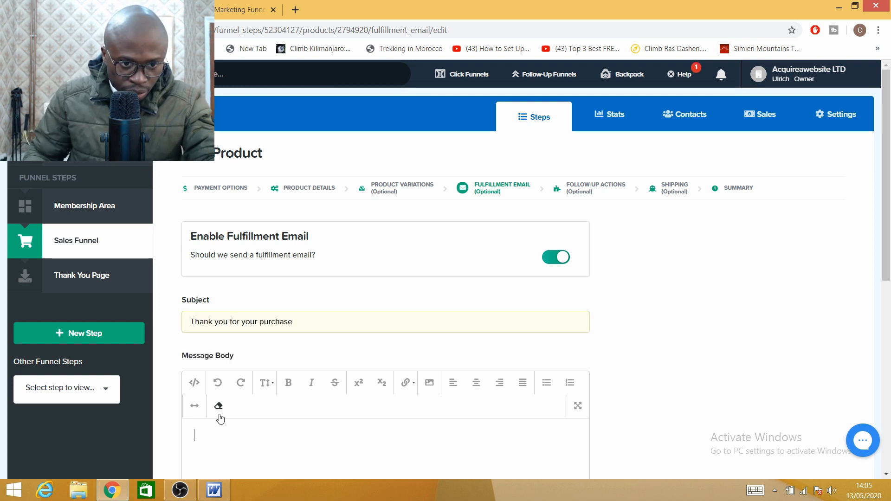
scroll(224, 416, down, 3)
Step: Copy the four-line thank-you message from the Word draft, then return to Chrome
mouse_move(214, 491)
click(210, 448)
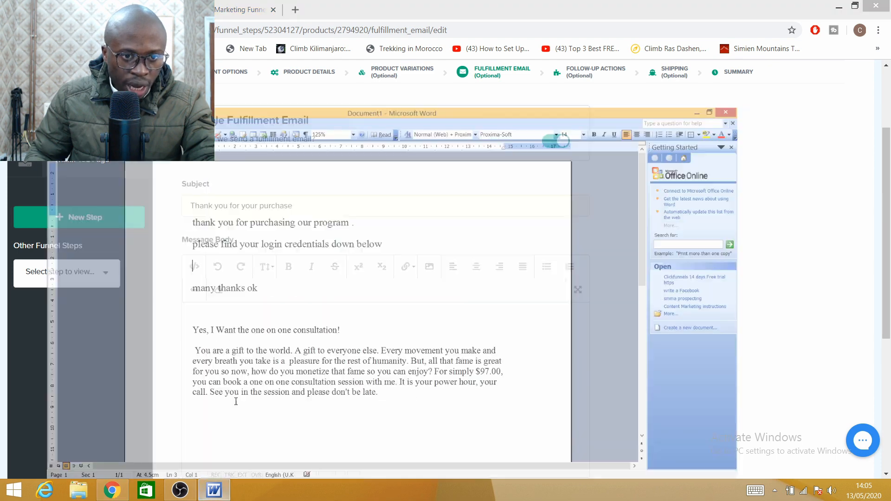
drag(188, 149, 271, 233)
right_click(248, 172)
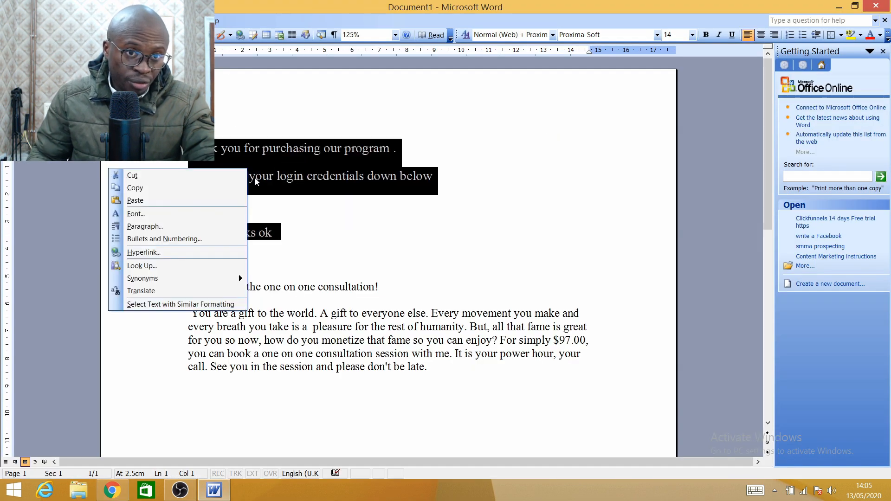
click(169, 189)
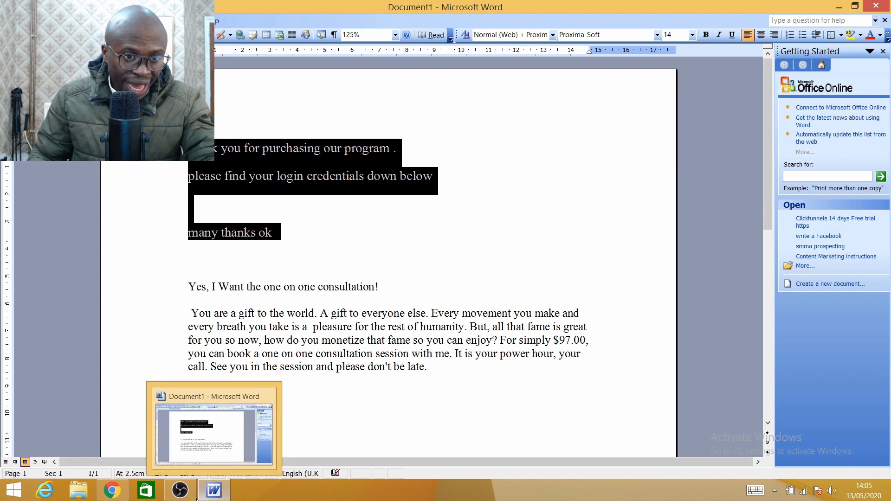
mouse_move(111, 490)
click(116, 431)
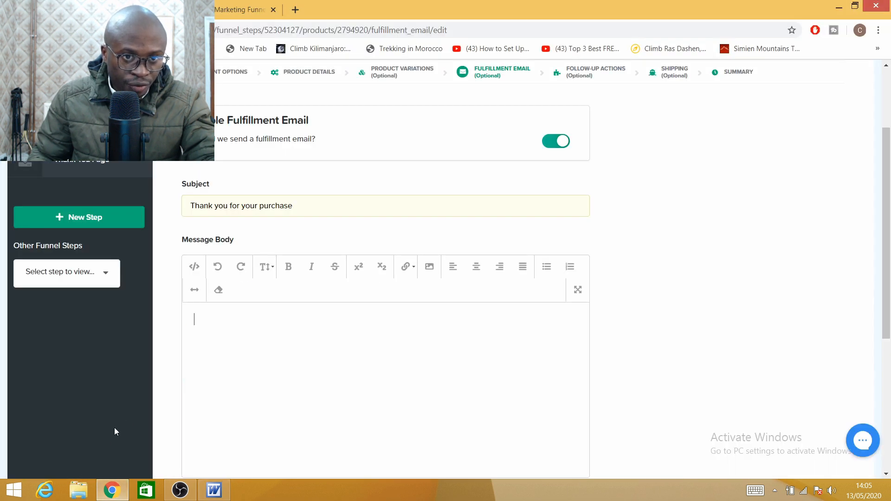
Step: Paste the thank-you message into the email body and copy the membership secret sign-up URL
right_click(222, 335)
click(244, 230)
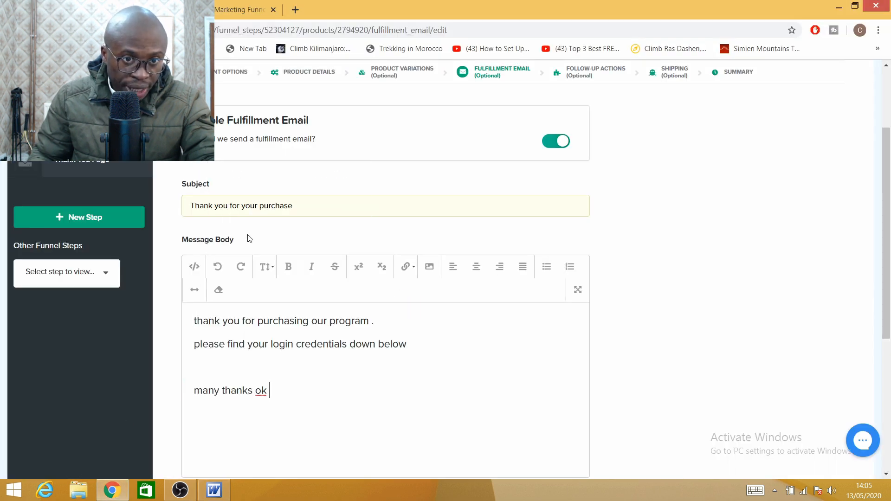
click(216, 10)
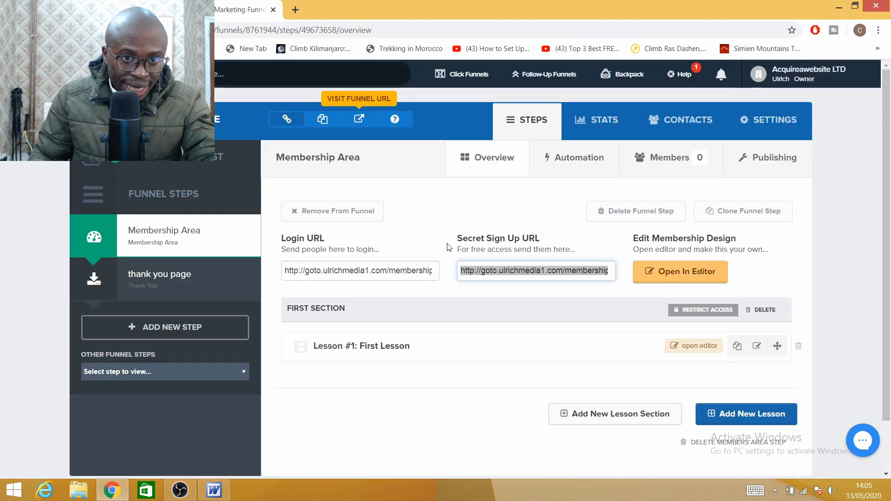
right_click(536, 275)
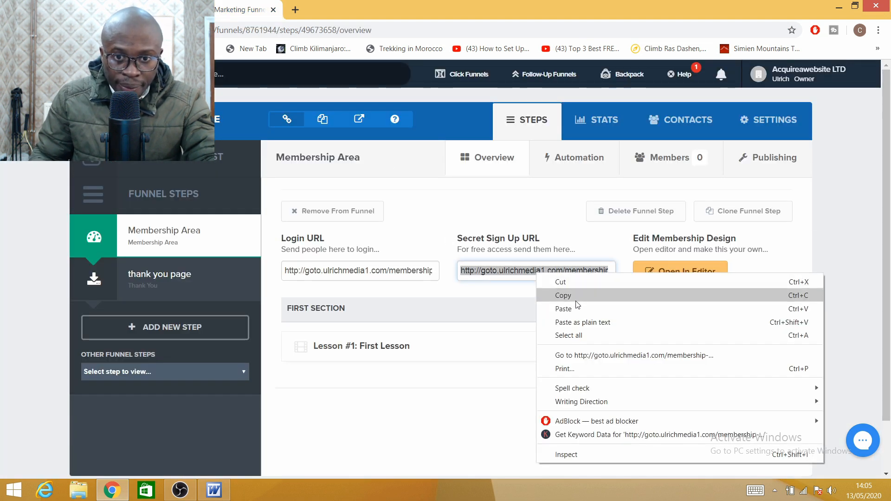
click(575, 300)
click(153, 10)
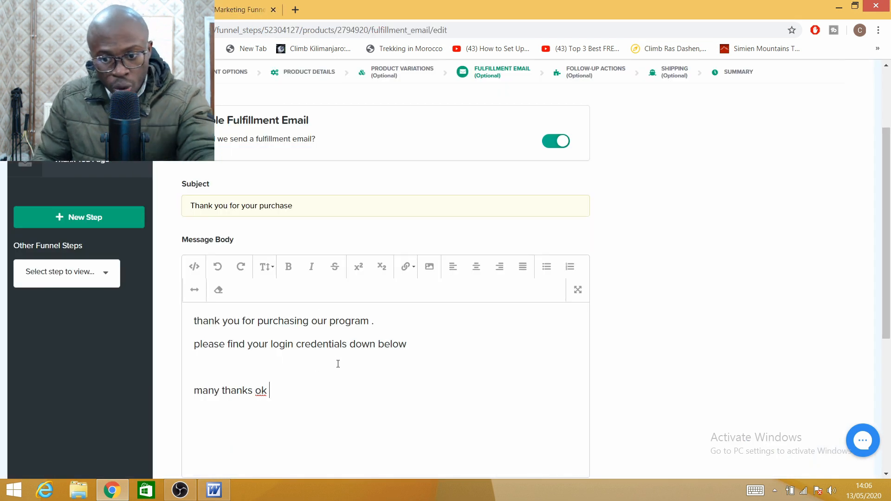
Step: Insert the sign-up link on a new line below the login credentials sentence
key(BackSpace)
key(BackSpace)
click(445, 348)
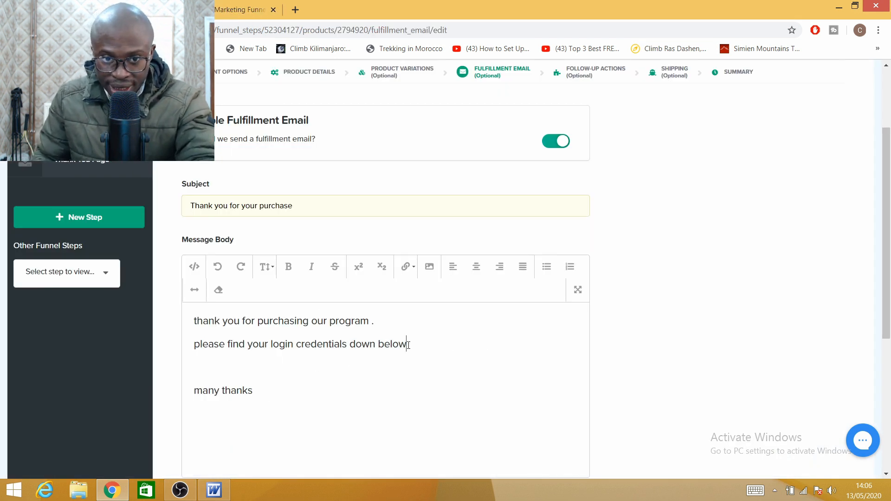
key(Return)
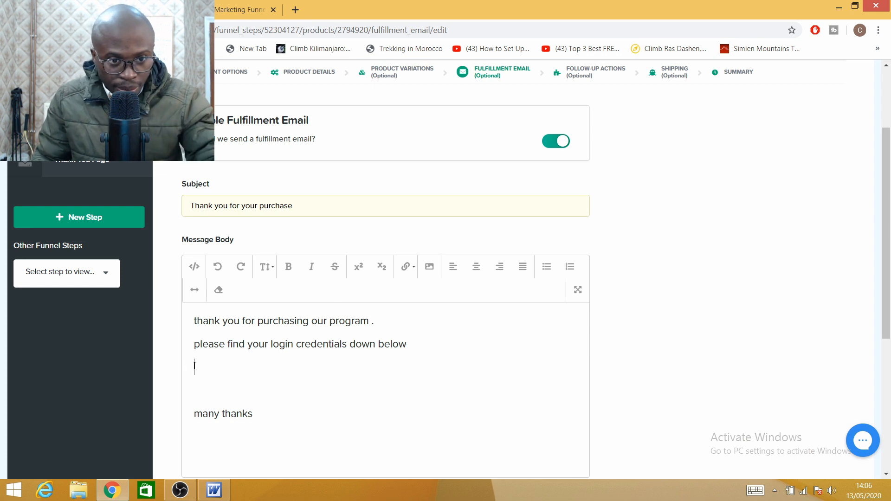
right_click(195, 367)
click(237, 258)
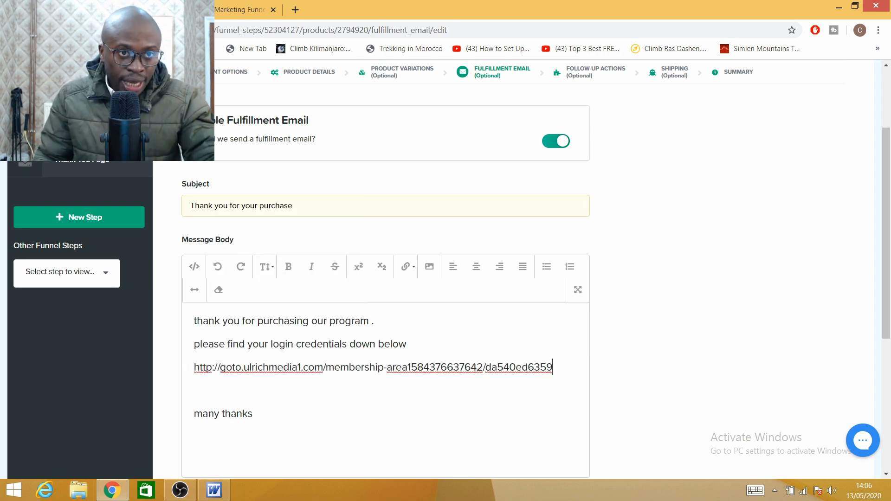
click(240, 10)
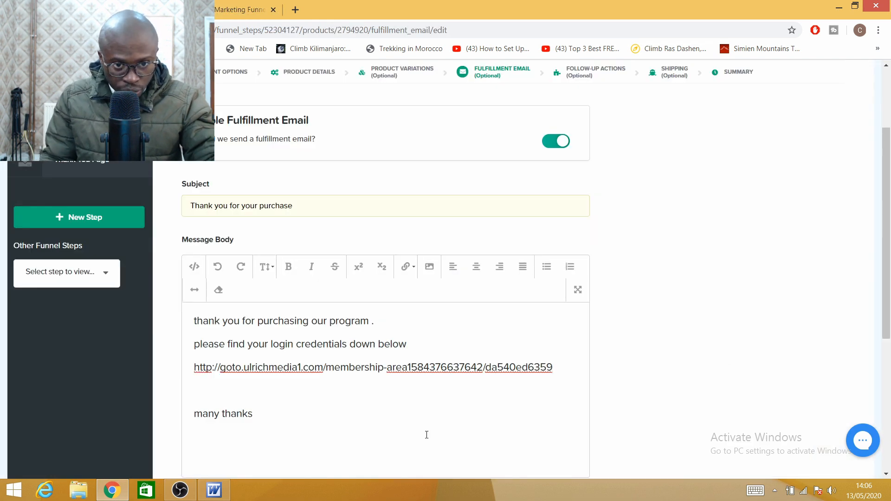
Step: Leave the Thank You Page set to None and save the fulfillment email settings
scroll(284, 424, down, 3)
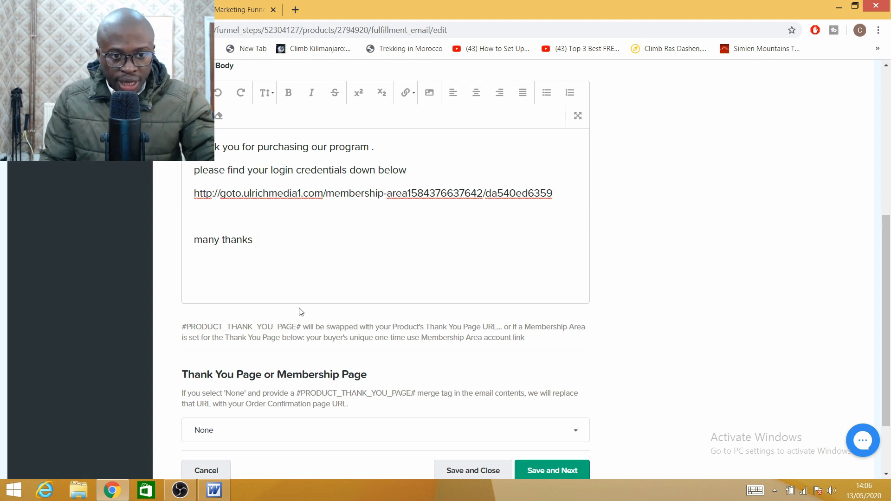
scroll(300, 312, down, 2)
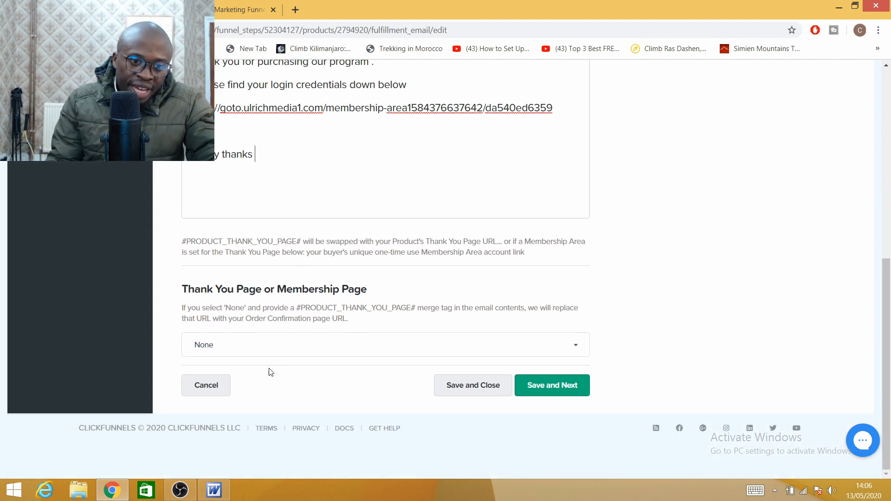
click(513, 344)
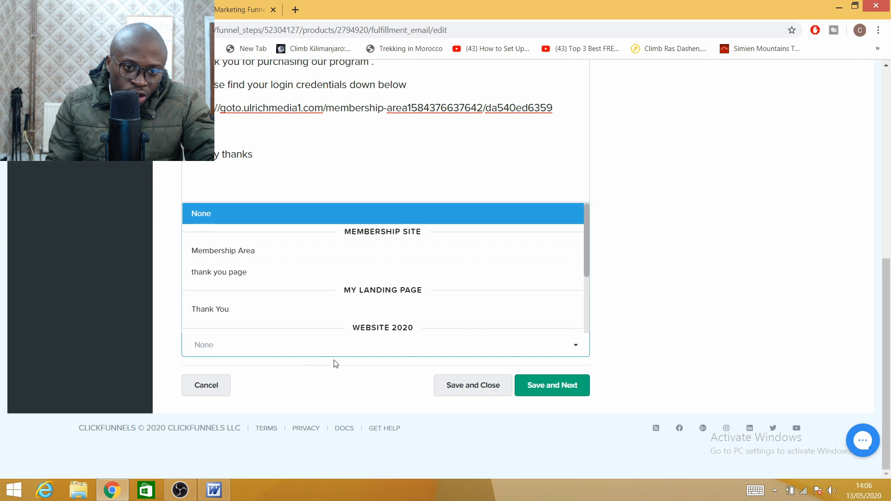
click(691, 332)
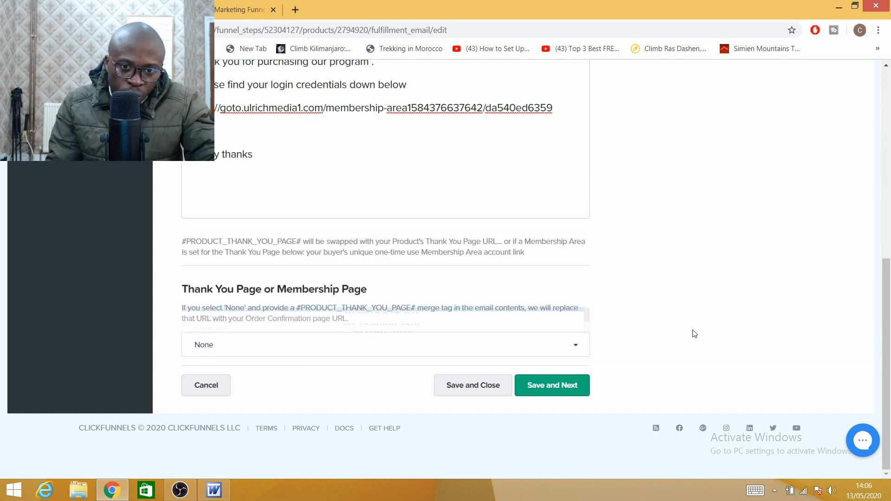
click(548, 386)
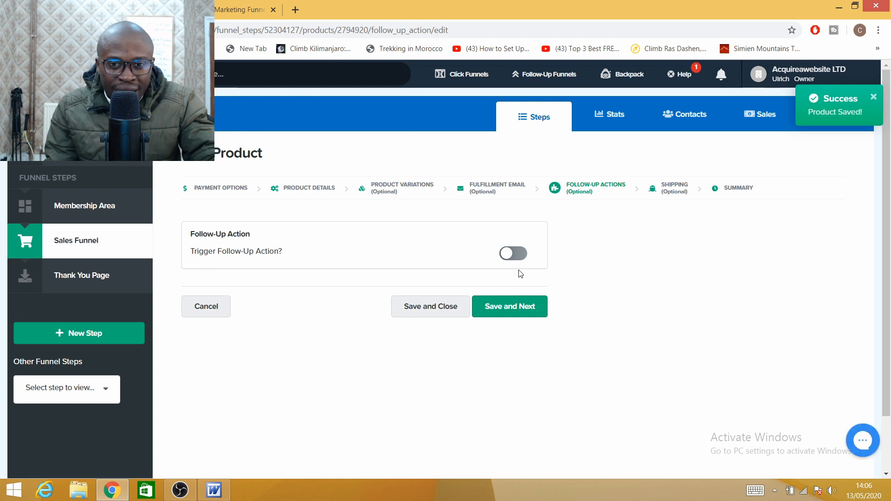
Step: Switch on Trigger Follow-Up Action and save the follow-up actions step
click(517, 256)
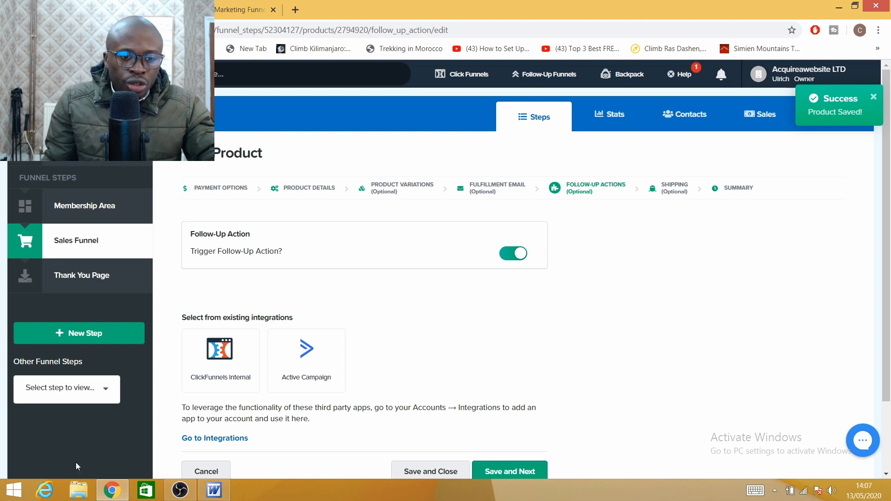
scroll(306, 373, down, 2)
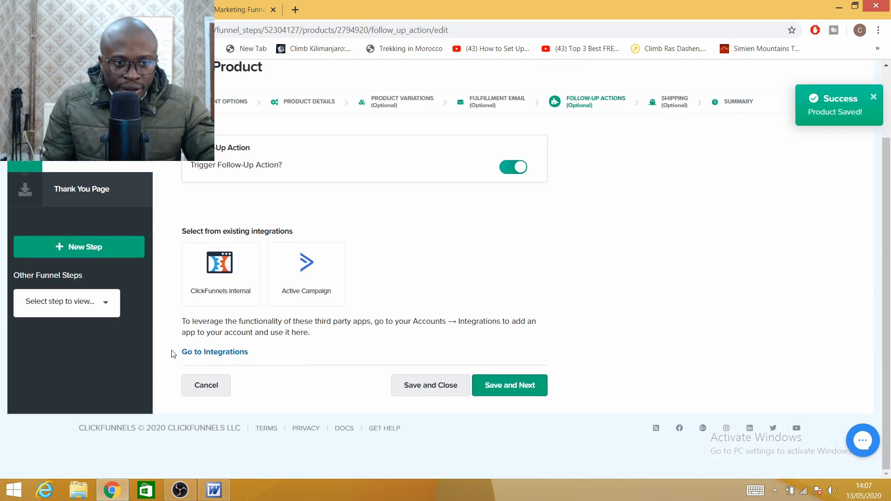
click(529, 395)
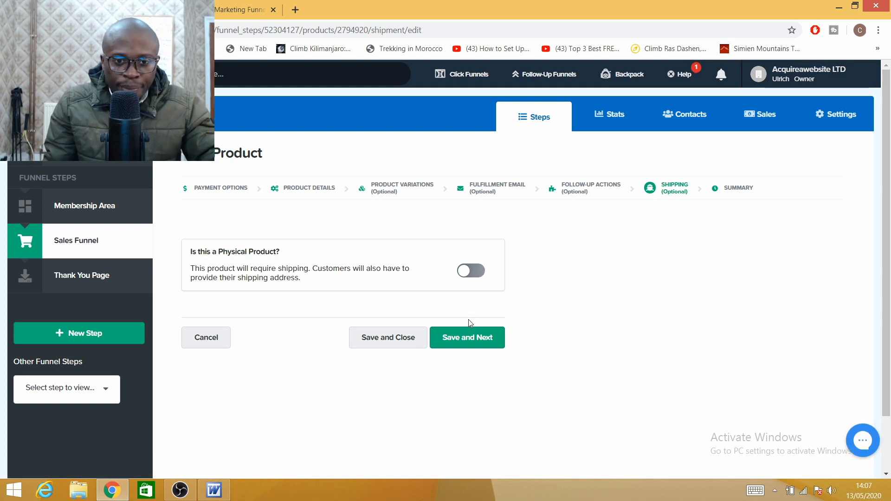
Step: Save shipping as non-physical, review the summary, and return to the product list
click(464, 338)
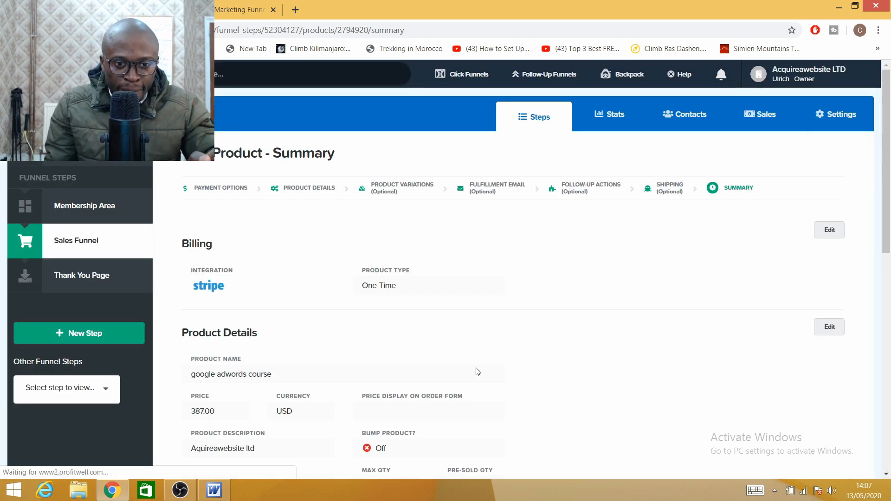
scroll(371, 380, down, 3)
scroll(339, 369, up, 2)
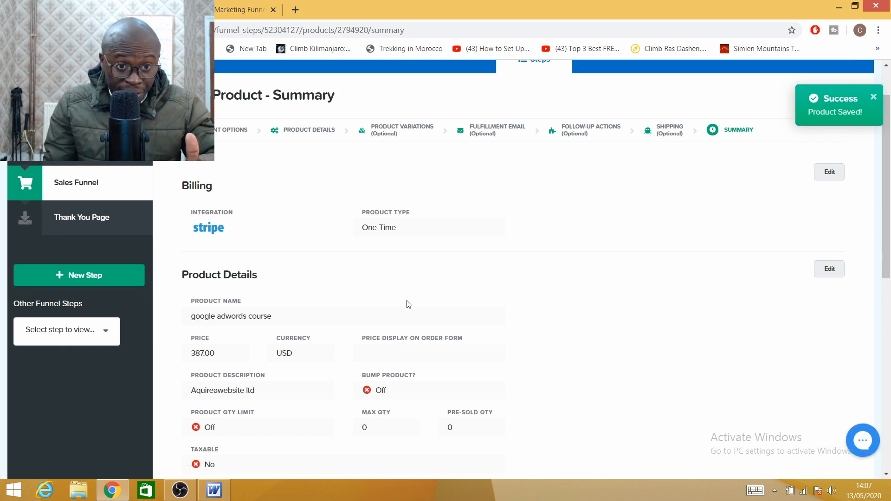
scroll(407, 301, down, 4)
scroll(357, 278, up, 3)
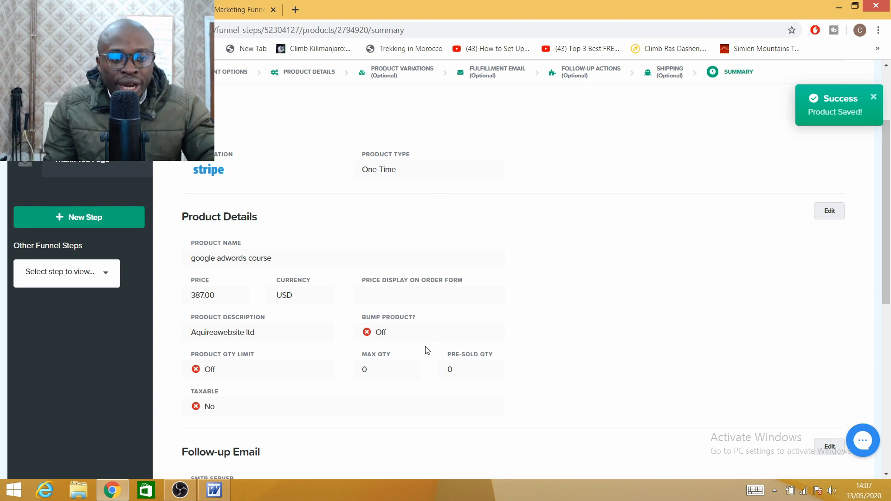
scroll(429, 338, down, 5)
scroll(350, 317, down, 1)
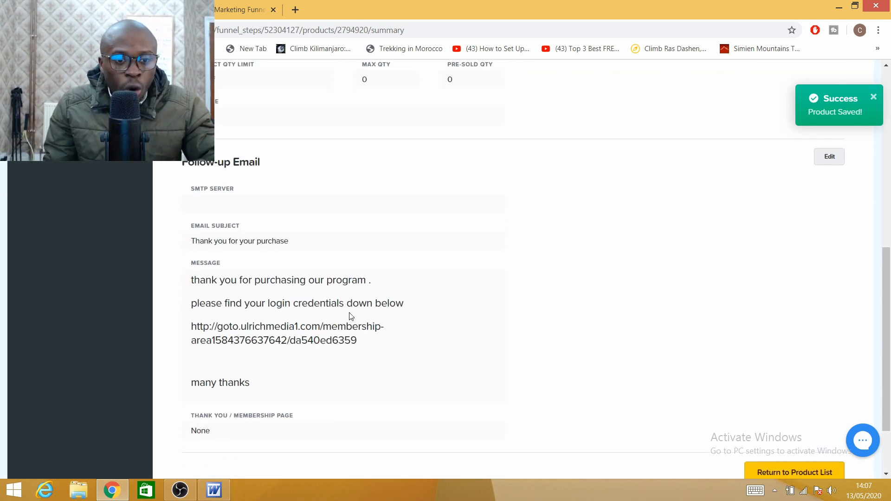
scroll(408, 320, down, 2)
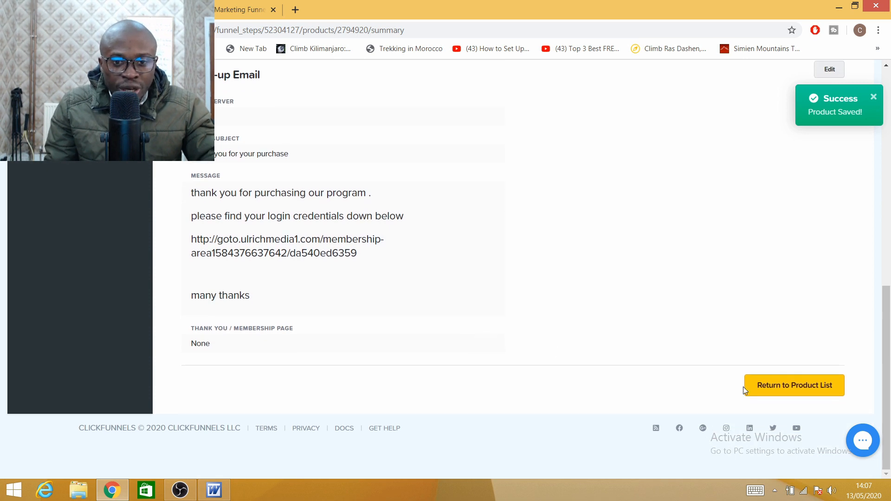
click(789, 397)
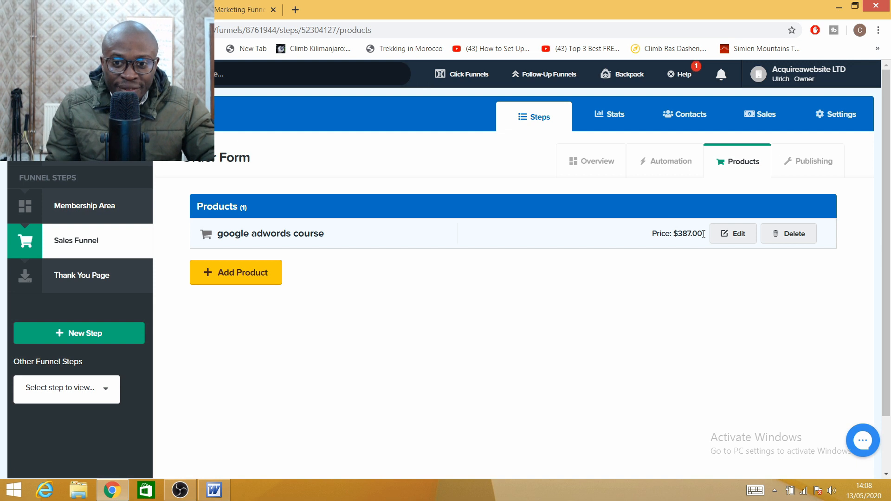
Step: Start adding a second product and save its payment options
click(236, 283)
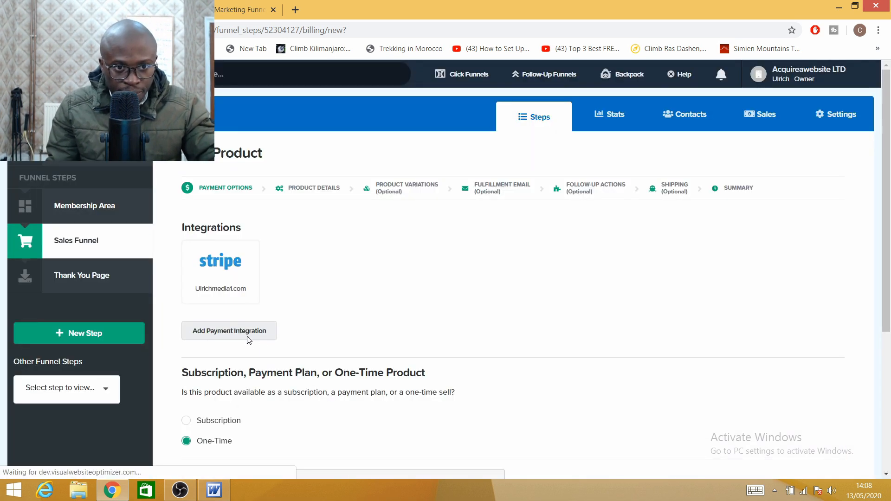
scroll(253, 358, down, 5)
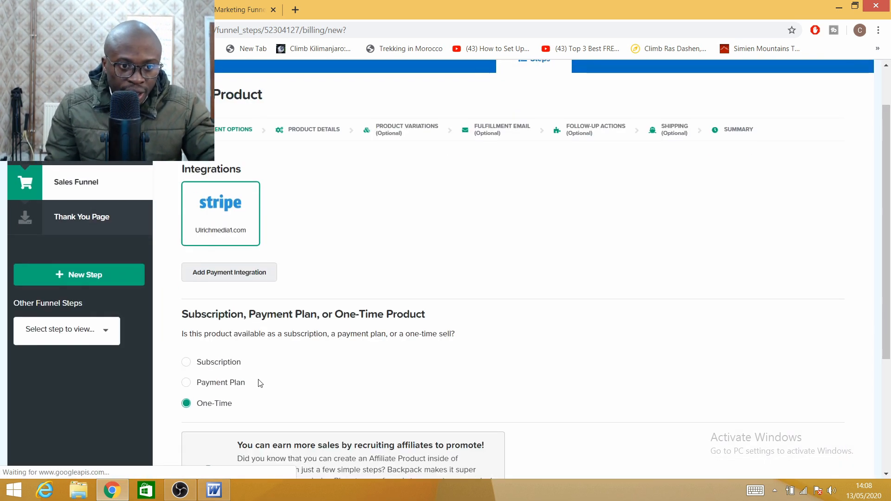
click(805, 394)
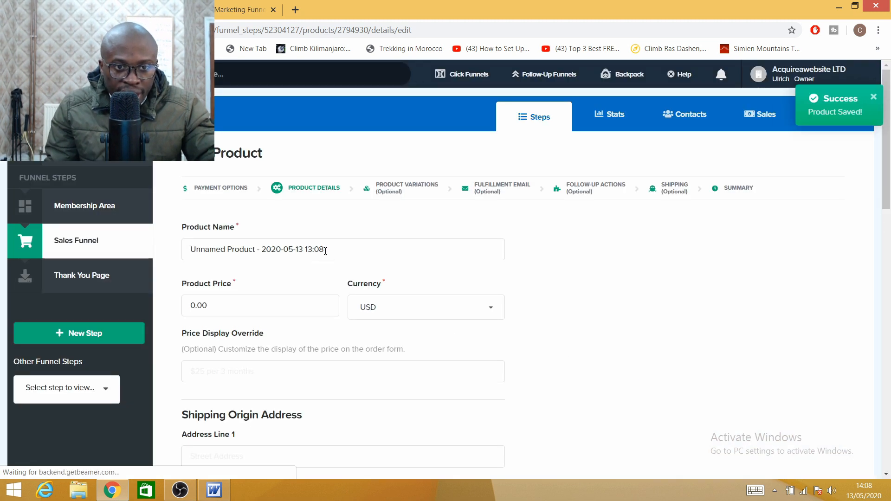
Step: Name the product '1 on 1 Consultation' and fill the billing description with the company name
drag(325, 251, 171, 250)
key(BackSpace)
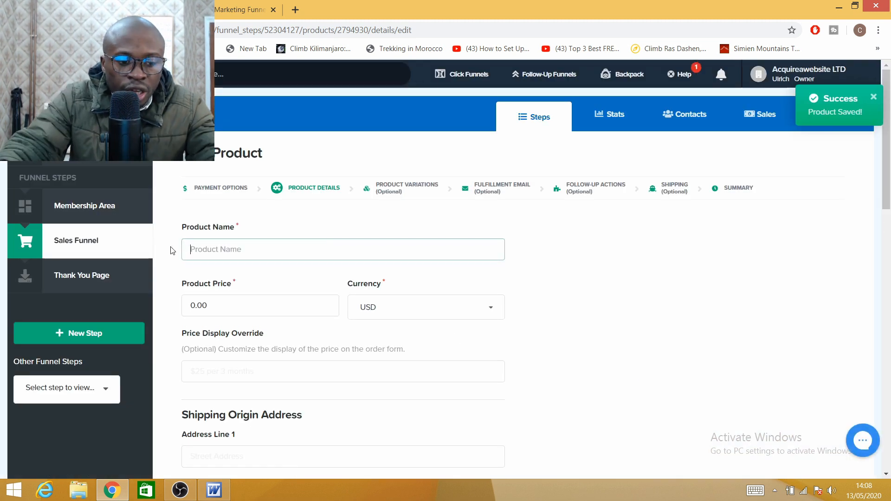
text(1 on 1 Consultation)
click(250, 277)
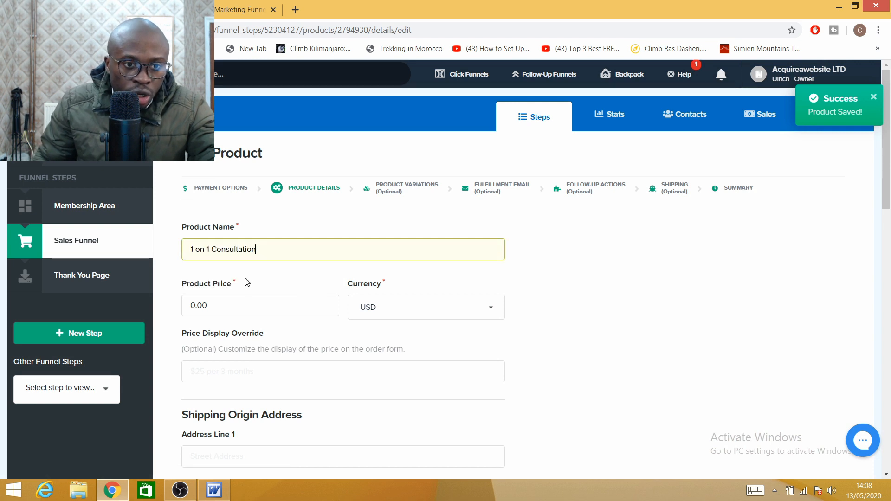
click(196, 303)
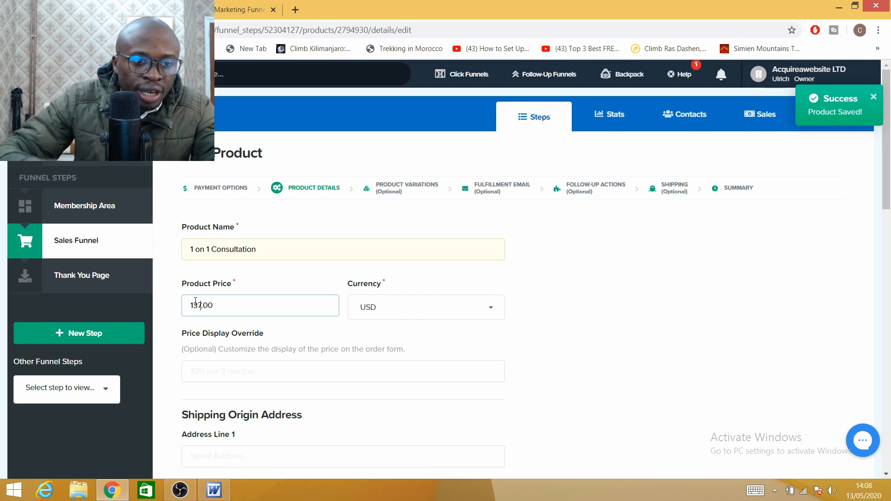
scroll(280, 387, down, 8)
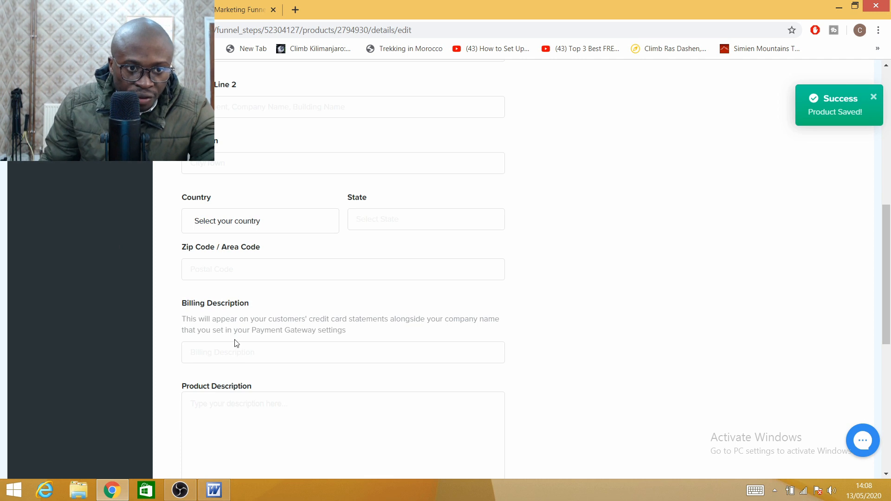
click(229, 354)
text(Acquireawebsite Ltd)
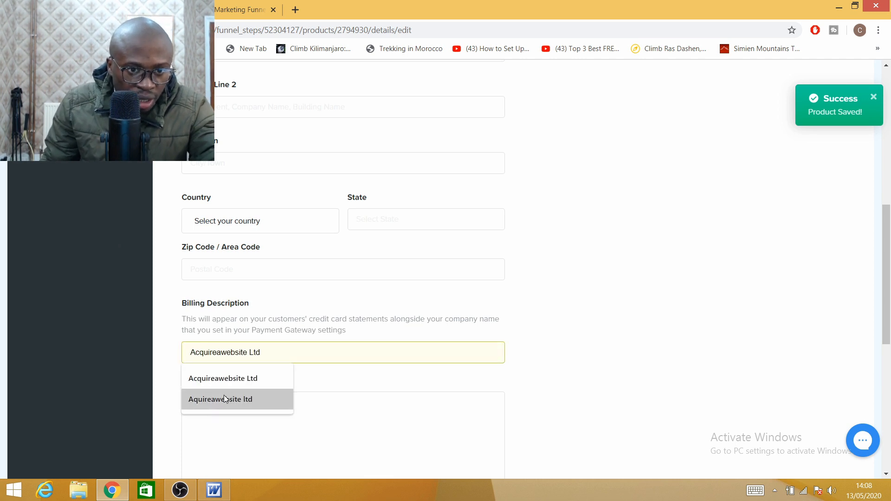
click(224, 397)
Step: Describe it as a 1 on 1 consultation, mark it as the order bump, and save past variations
scroll(261, 391, down, 2)
click(249, 316)
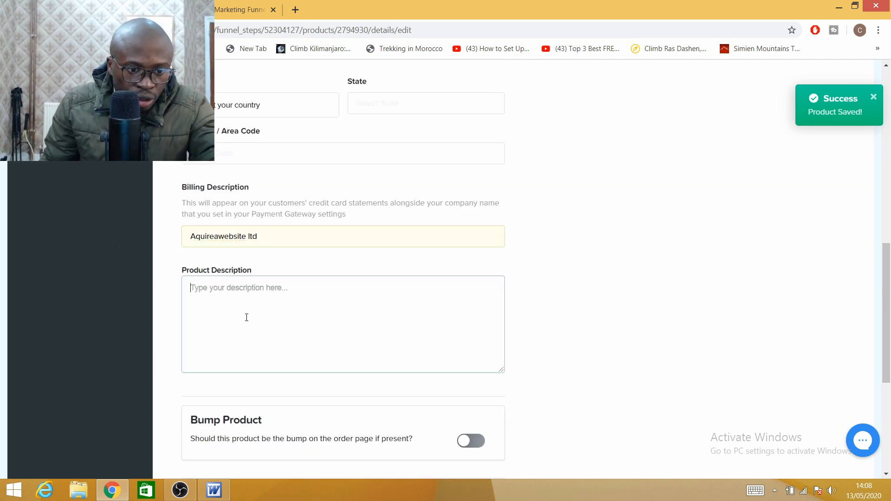
text(1 on 1 co)
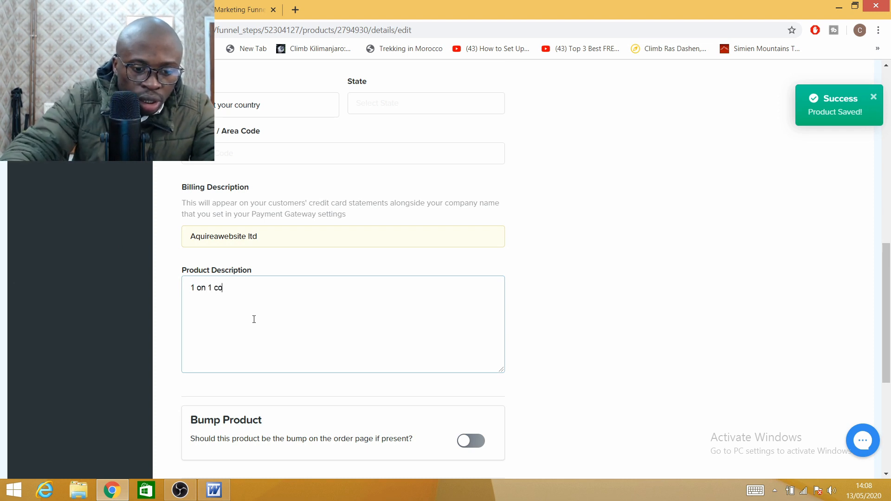
text(nsultation)
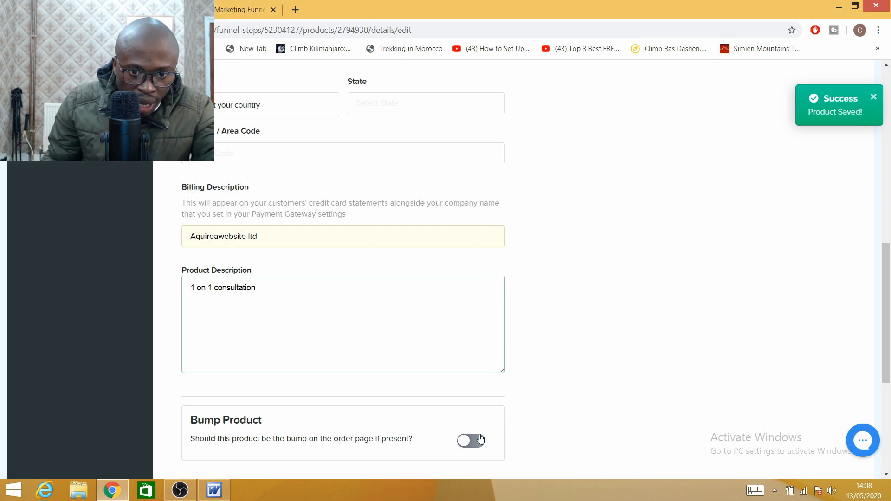
click(480, 439)
scroll(398, 356, down, 5)
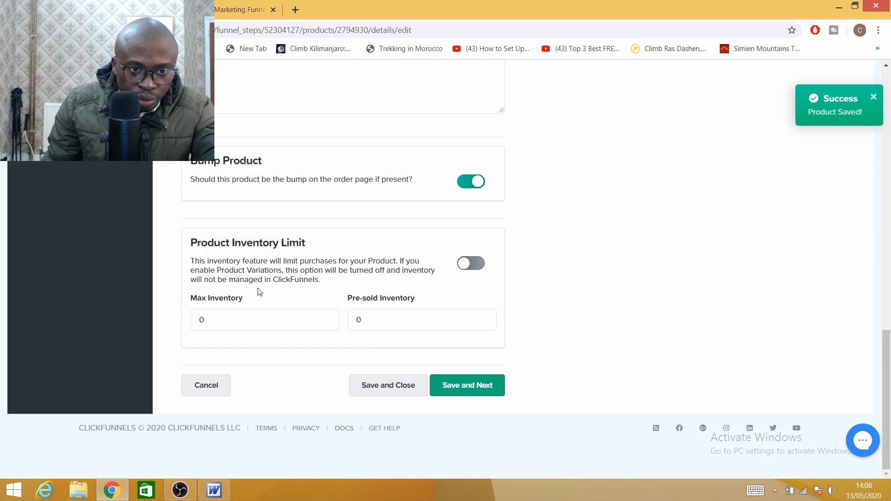
click(293, 326)
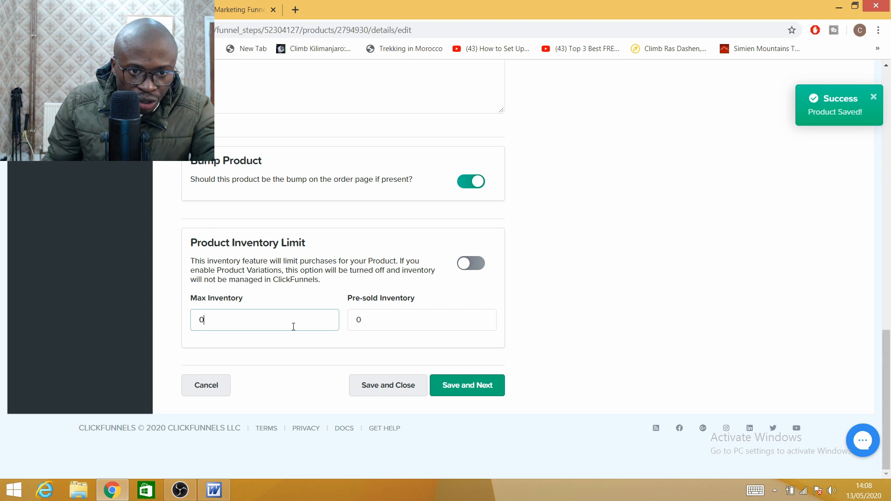
click(390, 320)
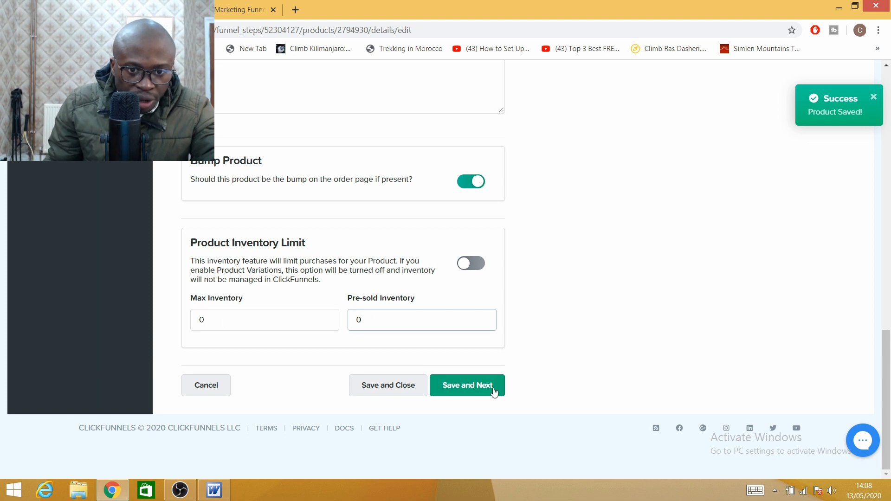
click(475, 386)
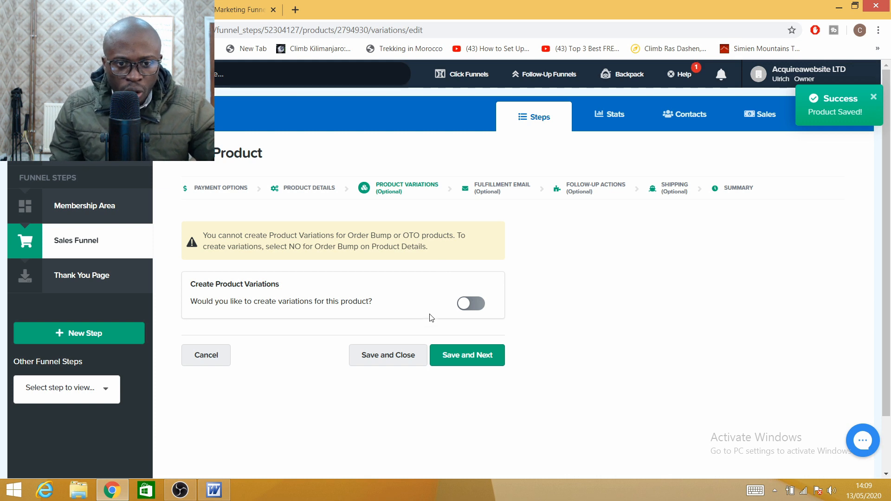
click(458, 360)
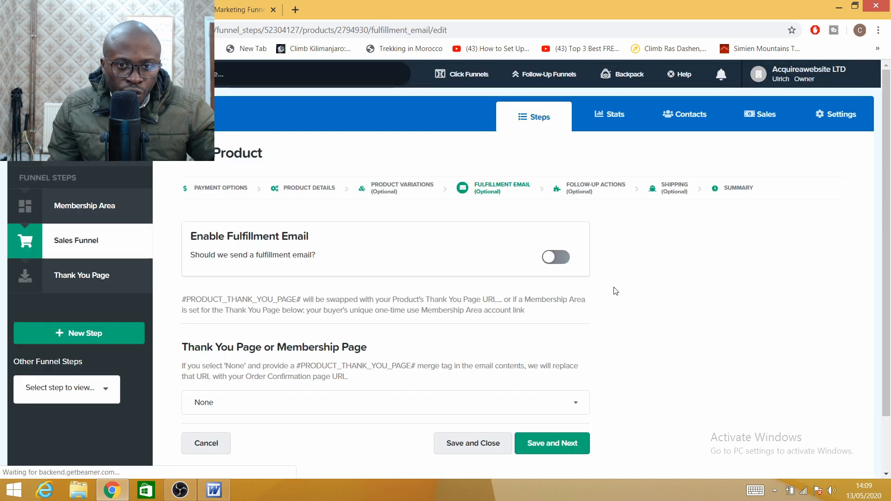
Step: Turn on the fulfillment email with subject 'Thank you for your purchase' and the pasted membership link as body
click(555, 259)
click(254, 316)
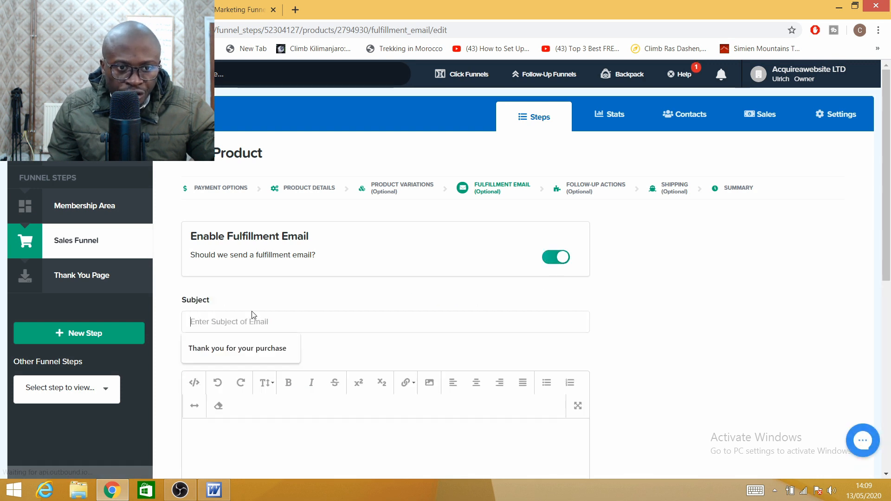
click(232, 351)
right_click(219, 443)
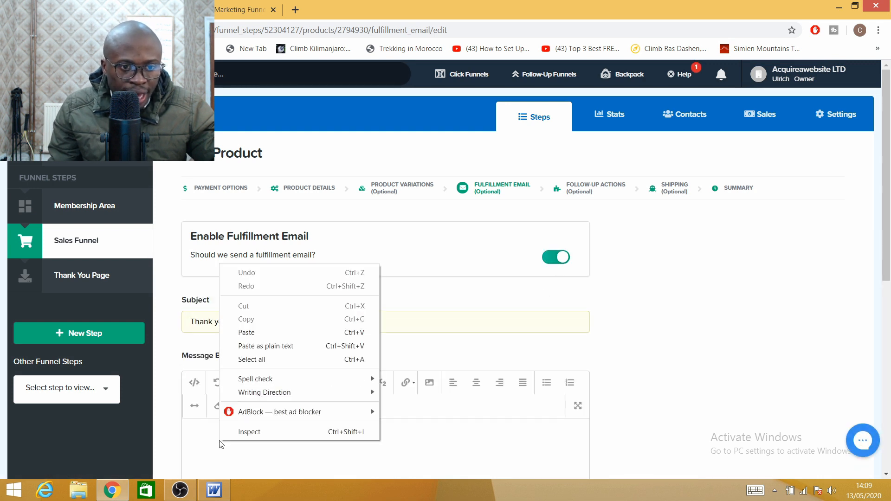
click(268, 332)
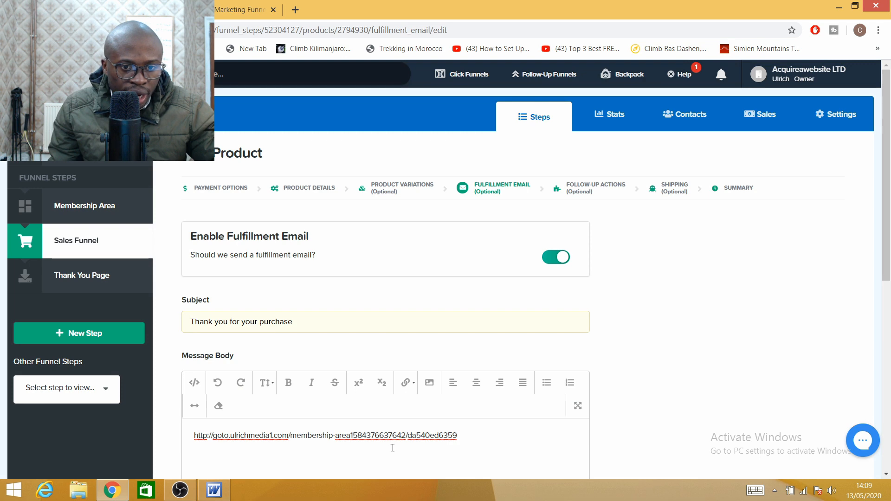
drag(458, 435, 101, 412)
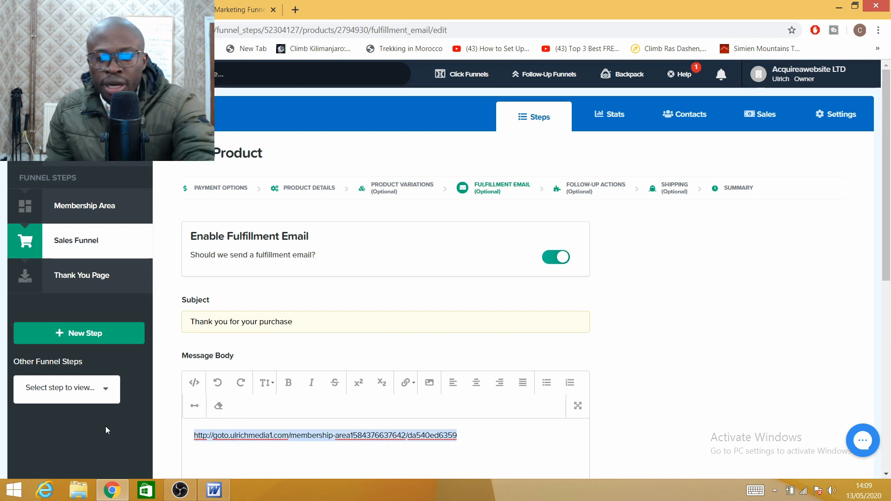
scroll(314, 304, down, 5)
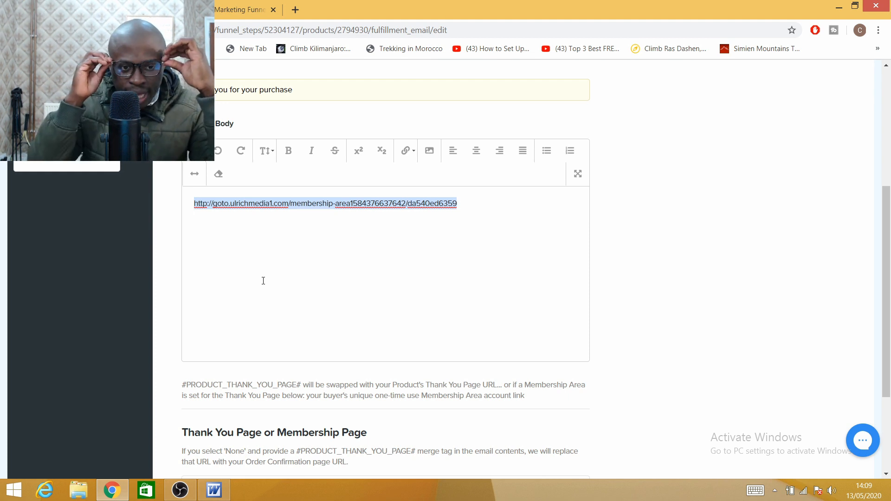
scroll(277, 296, down, 3)
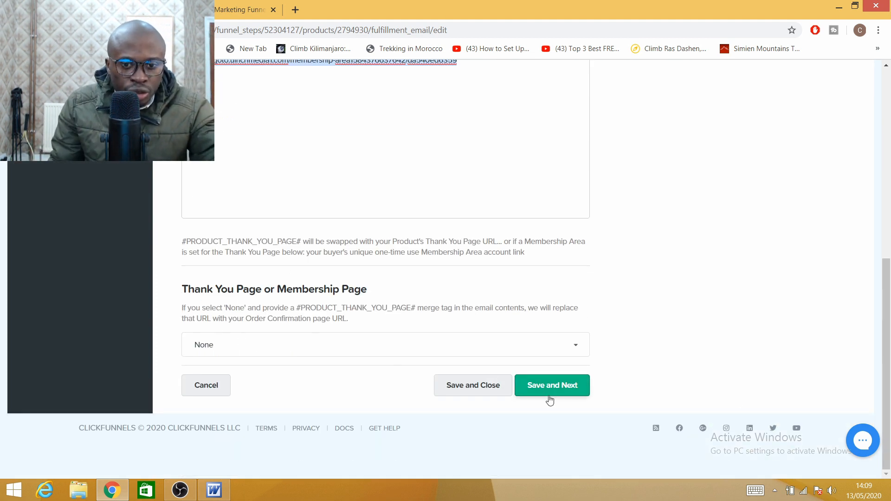
click(561, 392)
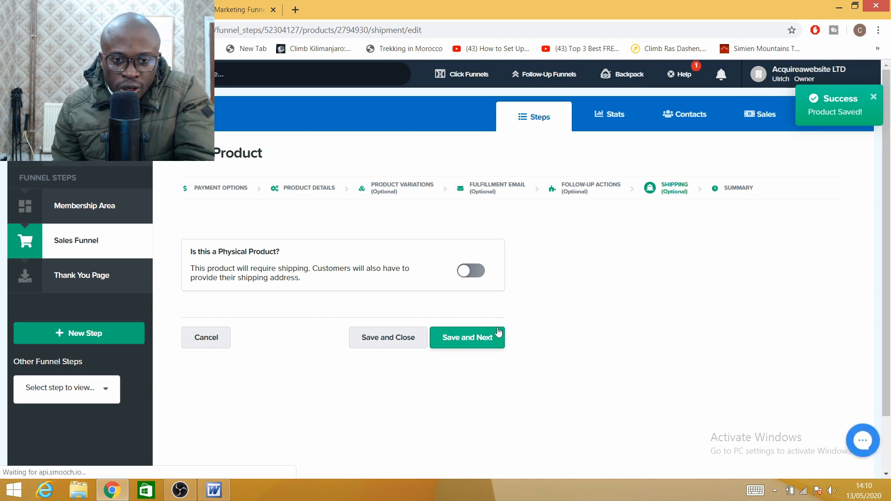
Step: Save shipping, review the summary, and return to the list showing 1 on 1 Consultation at $137.00
click(478, 338)
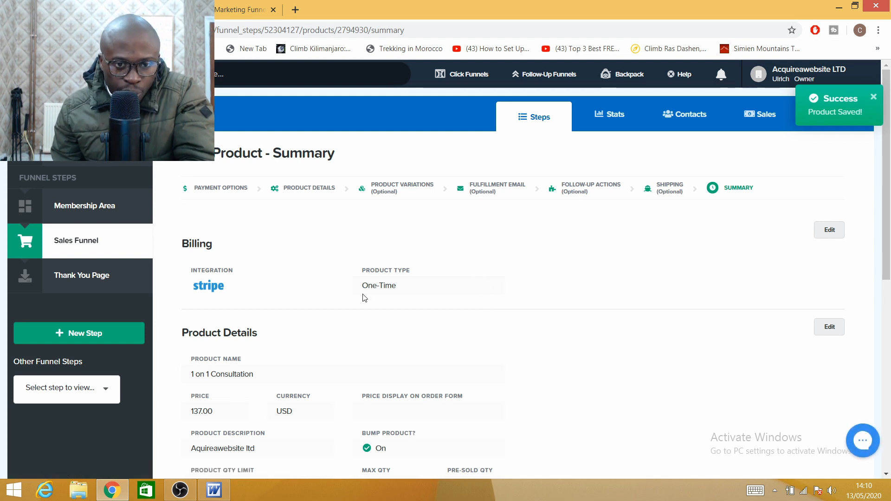
scroll(294, 291, down, 3)
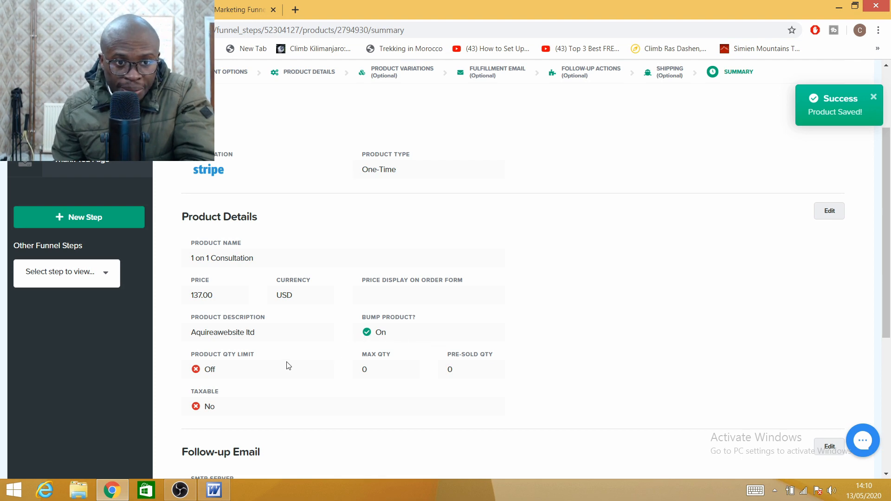
scroll(622, 269, up, 3)
scroll(428, 255, down, 8)
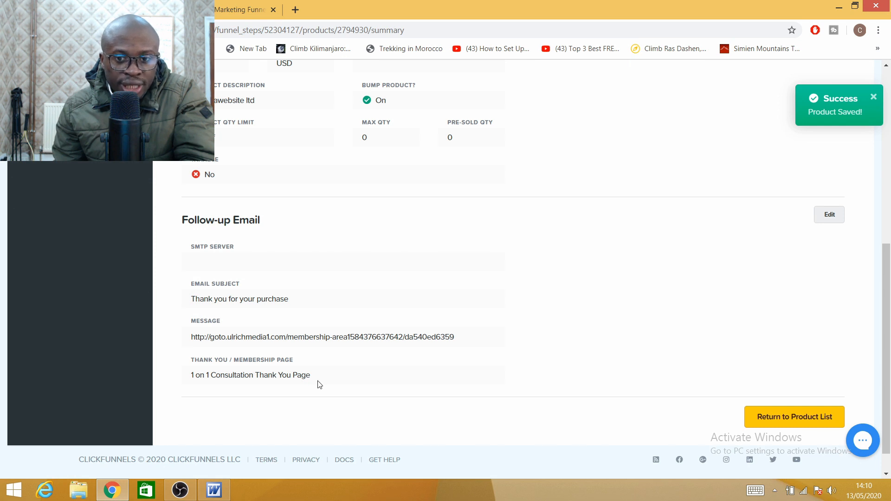
click(781, 421)
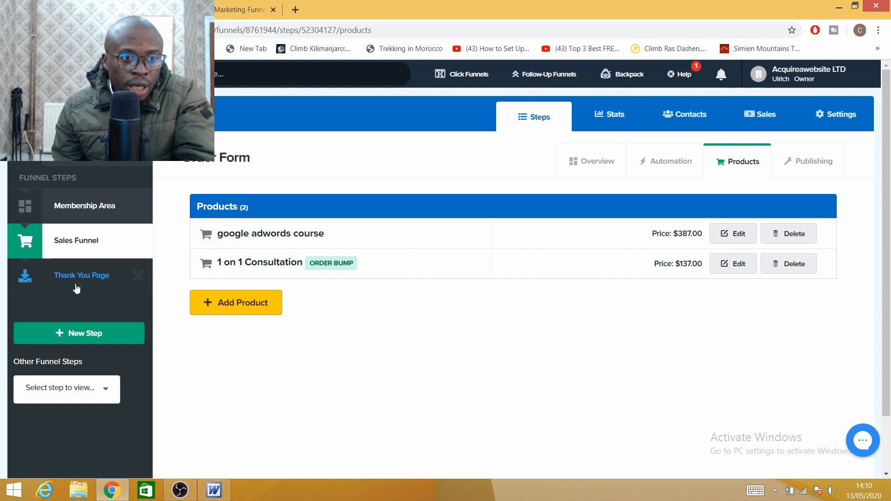
Step: Update the Sales Funnel step's settings and review the order page on its Overview
click(59, 251)
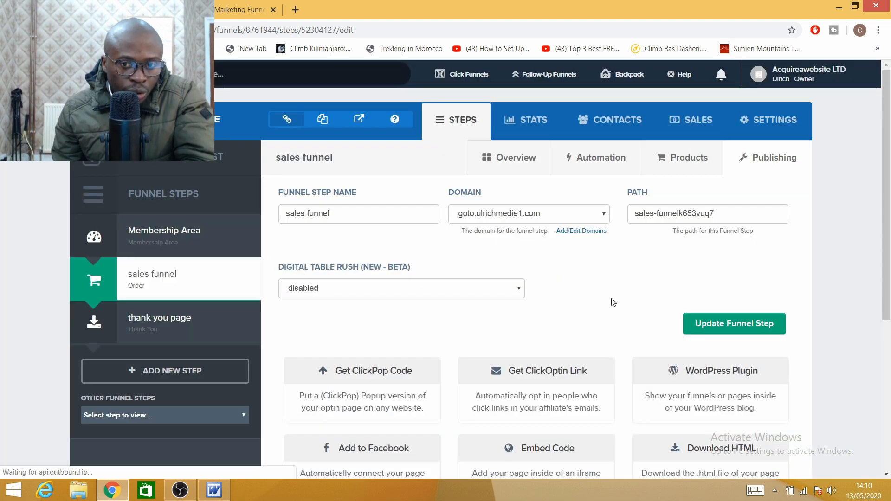
click(725, 326)
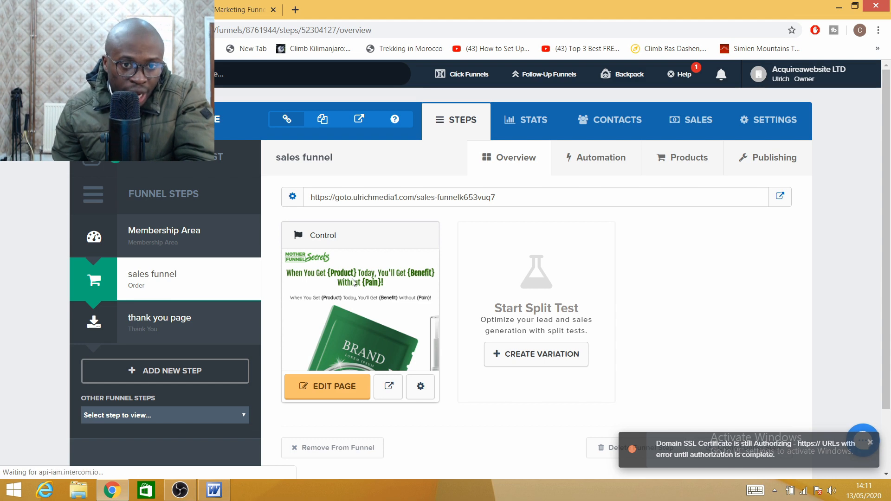
scroll(334, 270, down, 2)
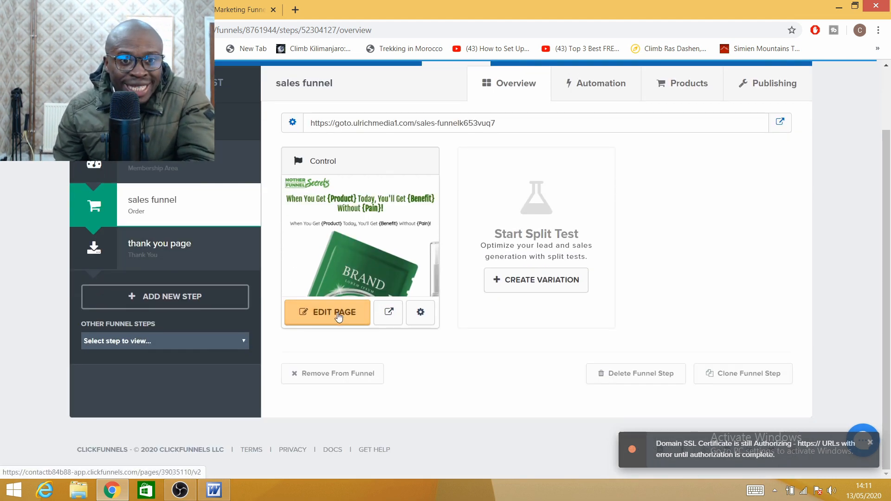
scroll(336, 311, up, 2)
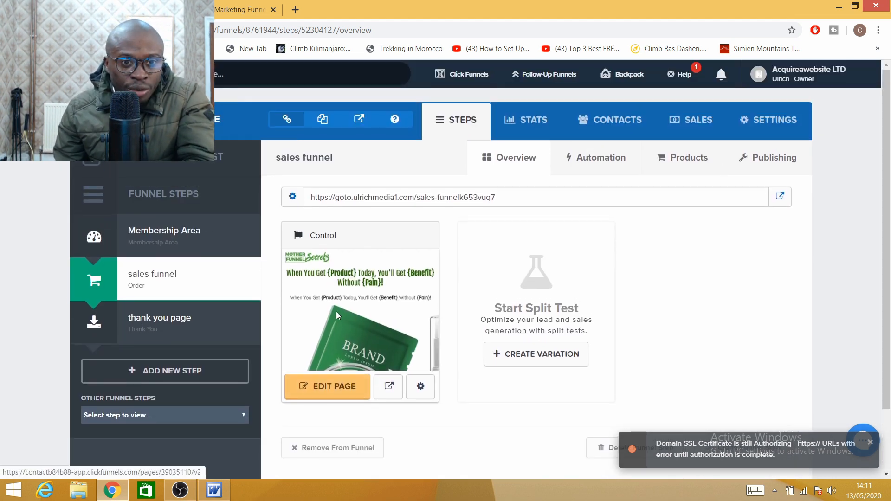
Step: Open the order page in the editor, look it over, and launch its preview in a new tab
click(322, 393)
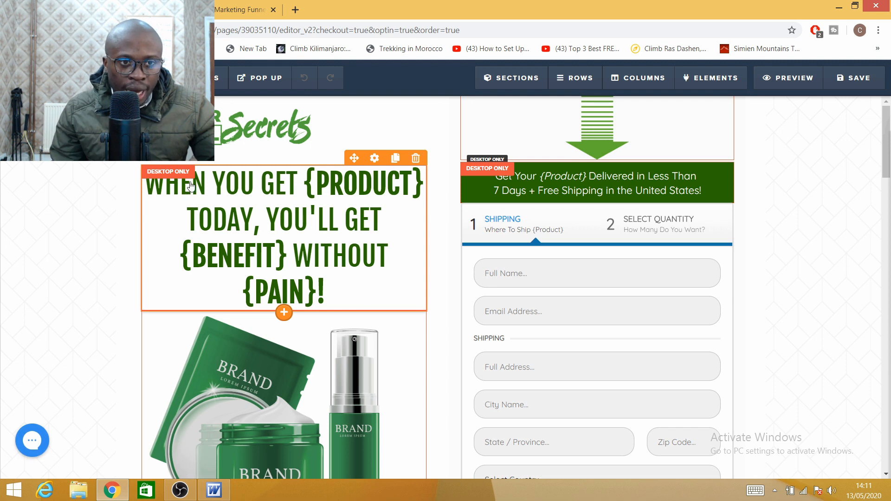
scroll(190, 195, down, 10)
scroll(252, 236, up, 1)
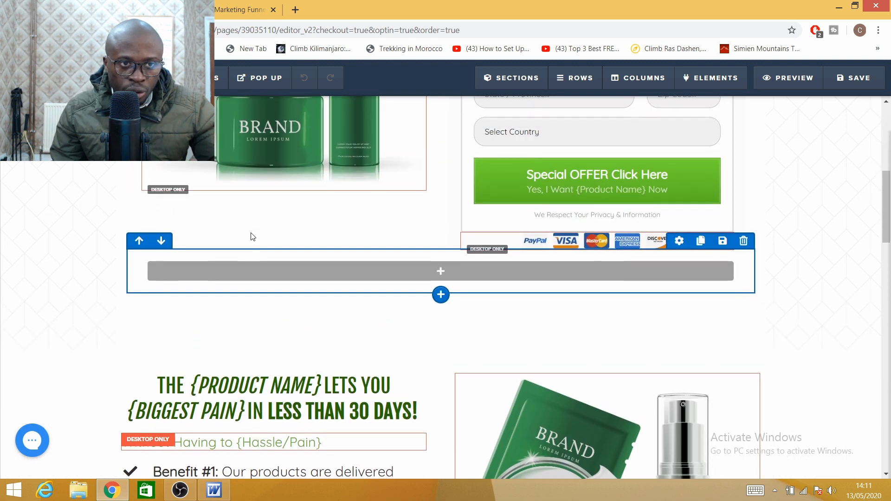
scroll(243, 246, down, 8)
scroll(241, 257, up, 6)
scroll(241, 256, up, 10)
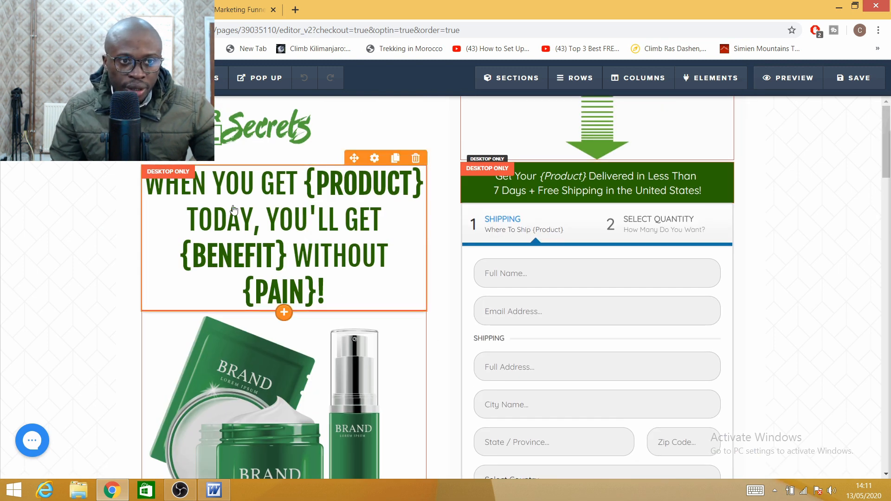
scroll(441, 232, down, 5)
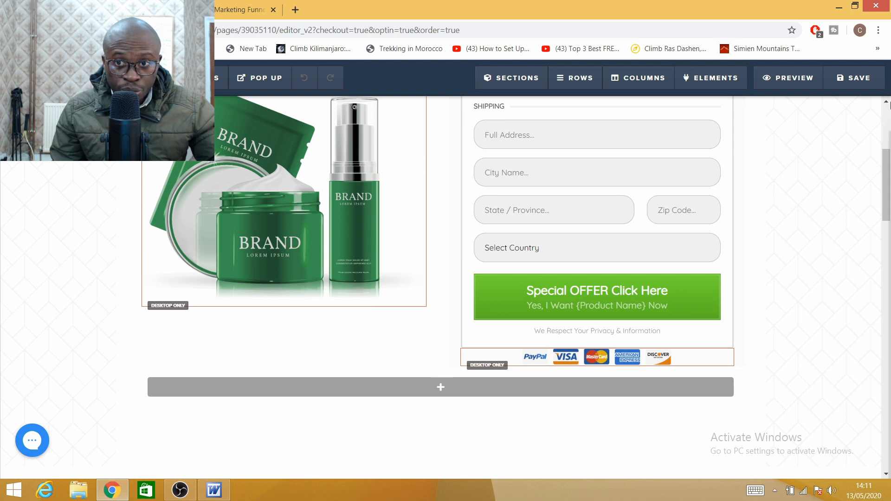
click(795, 80)
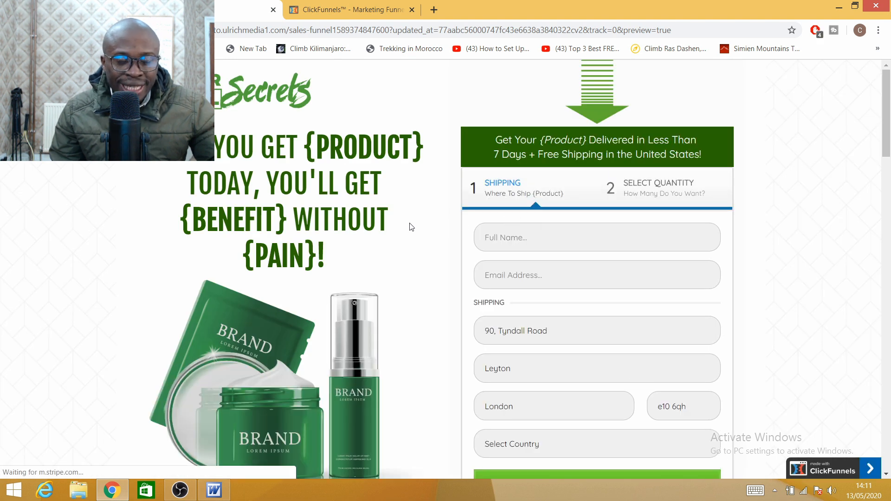
Step: Complete the preview's first order-form step, choosing United Kingdom as the country
scroll(328, 245, down, 3)
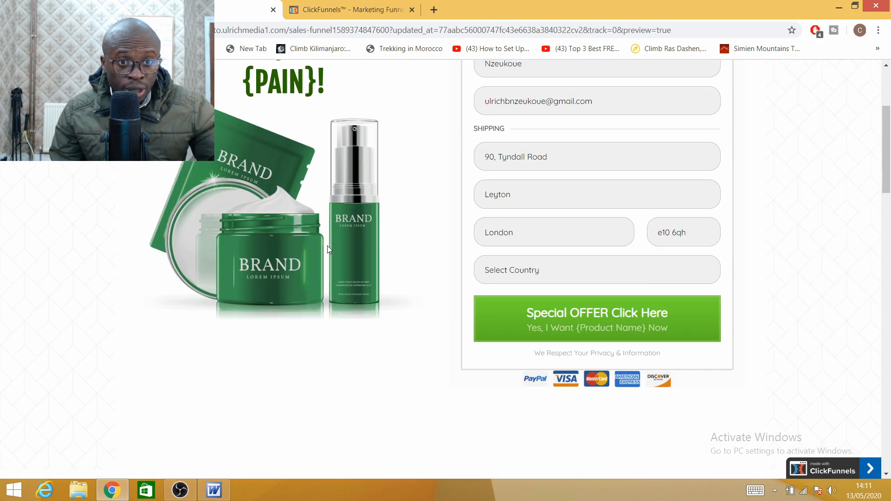
scroll(327, 246, down, 15)
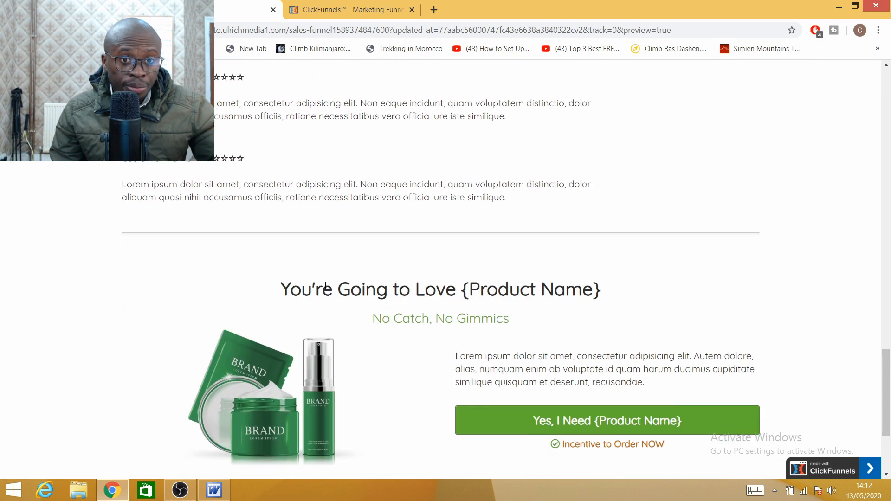
scroll(326, 284, down, 3)
scroll(328, 282, up, 12)
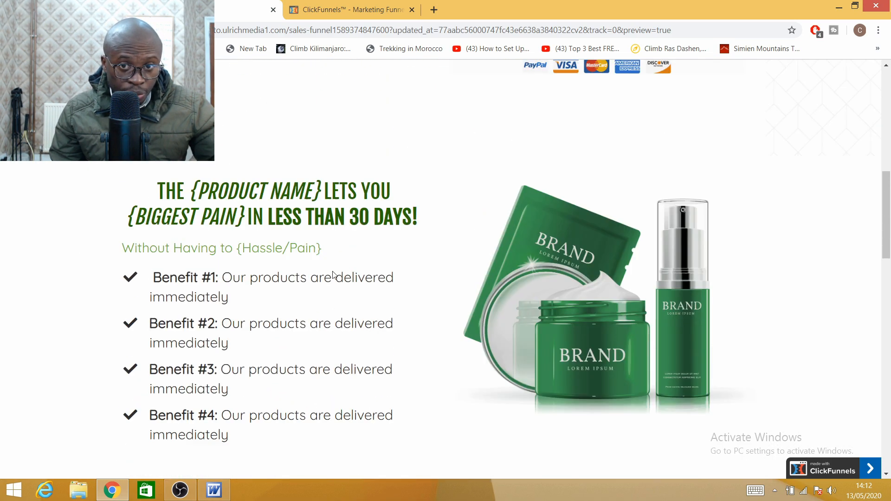
scroll(332, 273, up, 8)
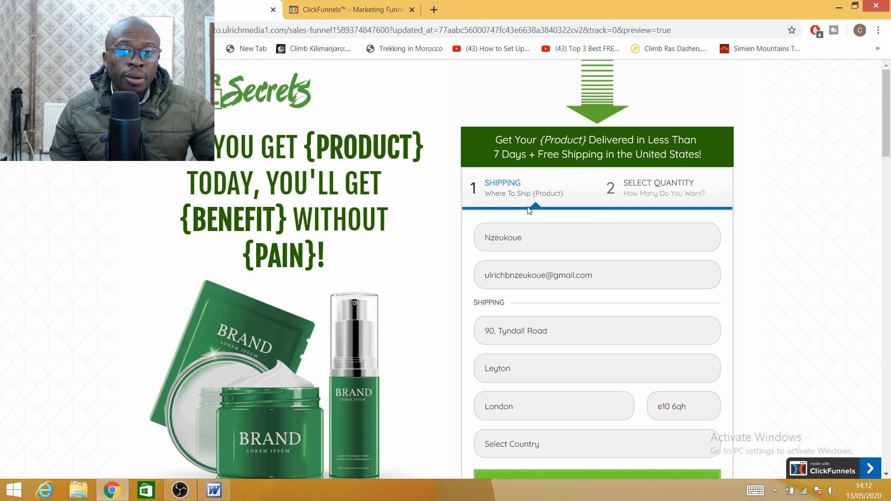
scroll(506, 223, down, 5)
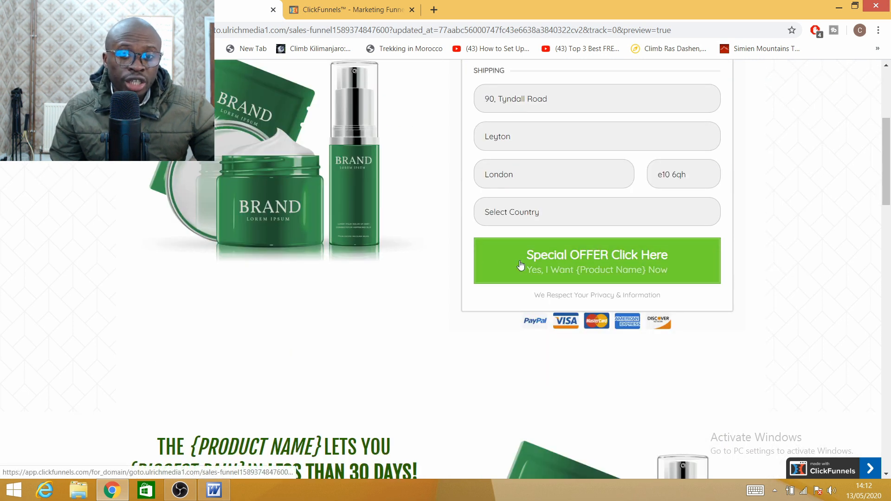
scroll(512, 222, up, 3)
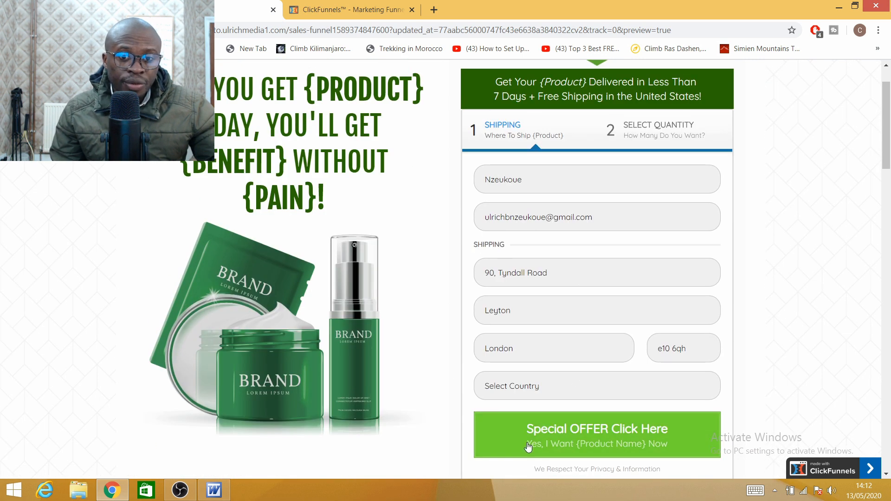
click(540, 422)
scroll(548, 417, down, 5)
click(529, 166)
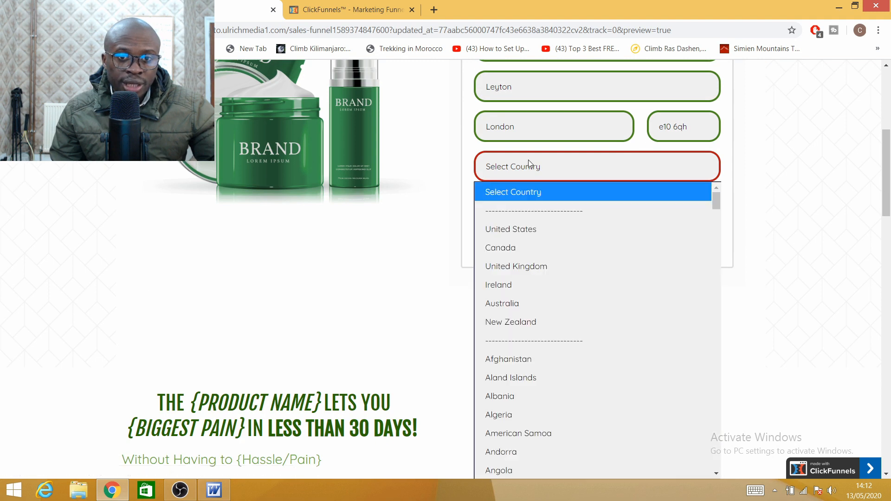
click(526, 264)
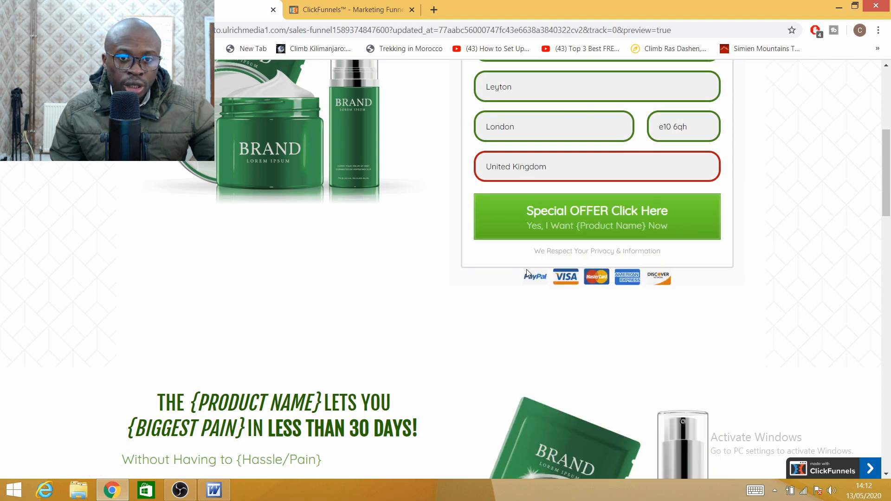
Step: Advance to step 2 and tick the order bump to add 1 on 1 Consultation
click(546, 229)
scroll(547, 223, down, 5)
scroll(538, 197, up, 2)
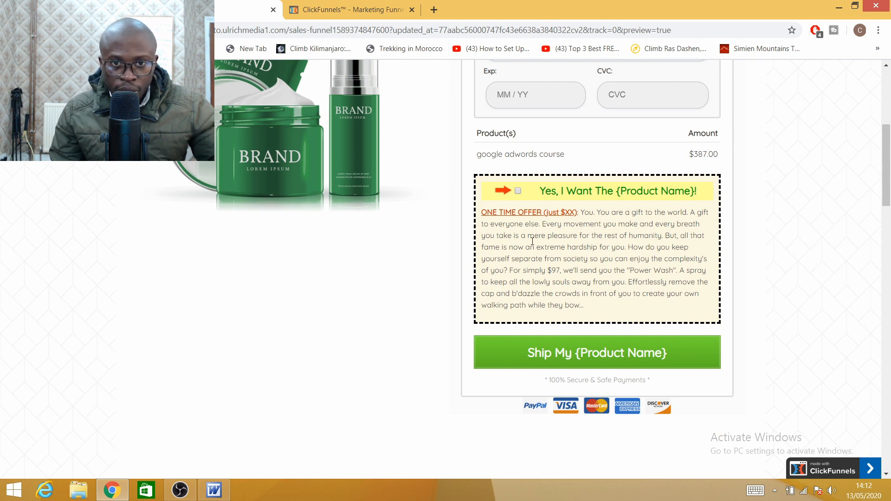
click(518, 192)
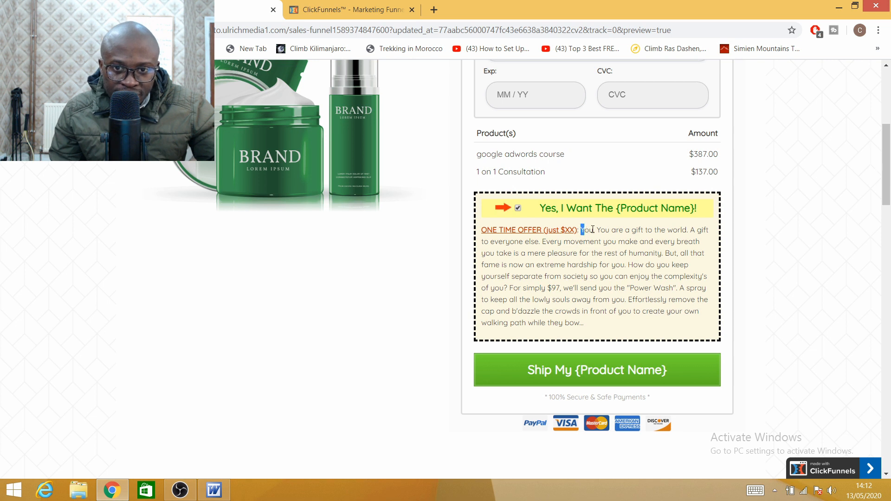
drag(593, 229, 685, 325)
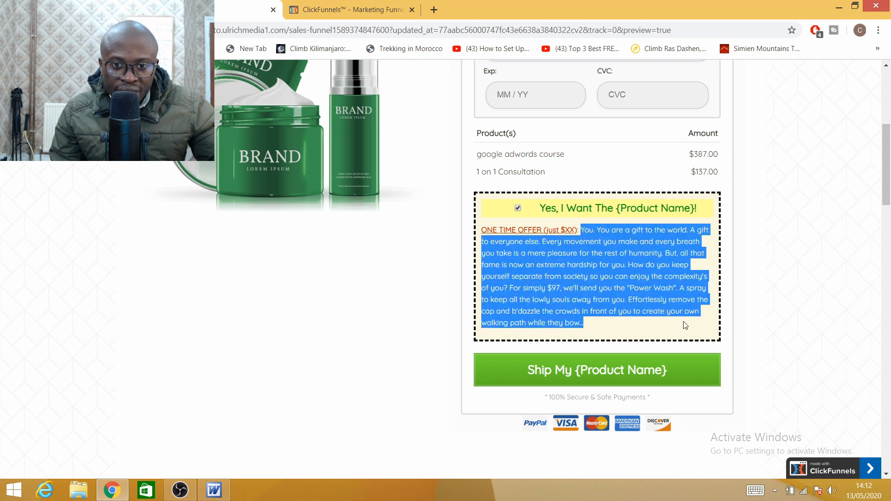
click(644, 265)
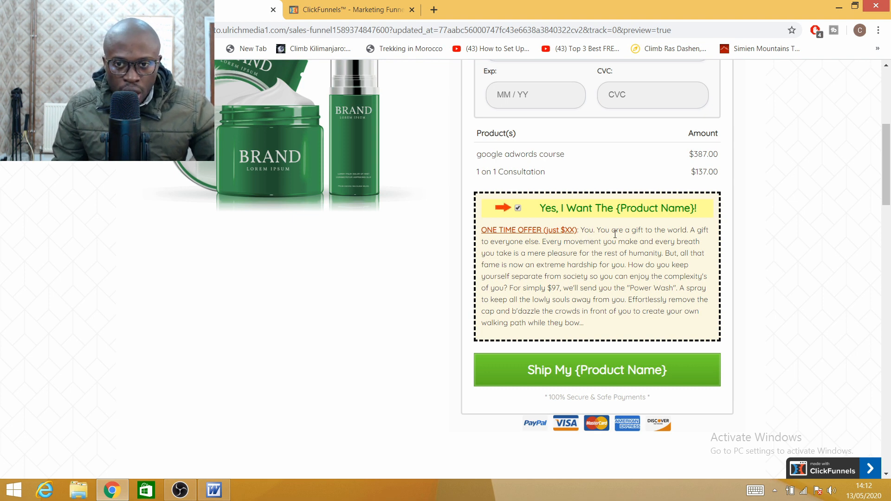
scroll(600, 263, up, 3)
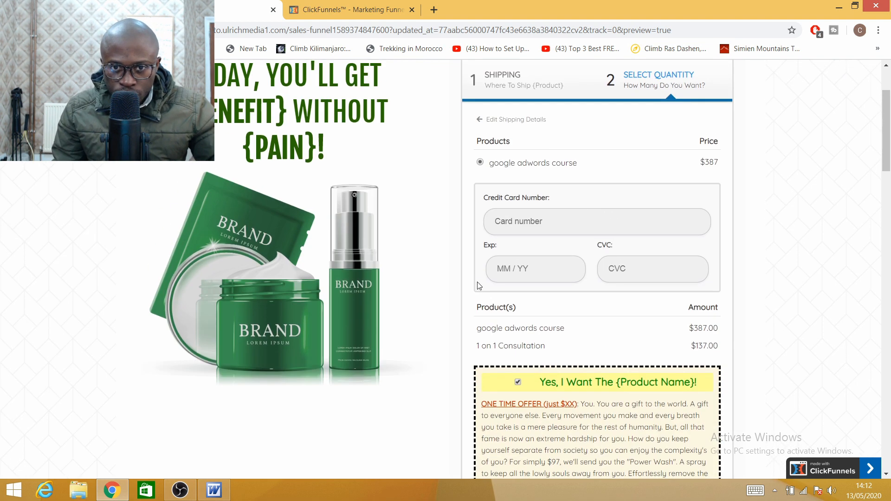
scroll(601, 263, down, 2)
scroll(459, 164, up, 4)
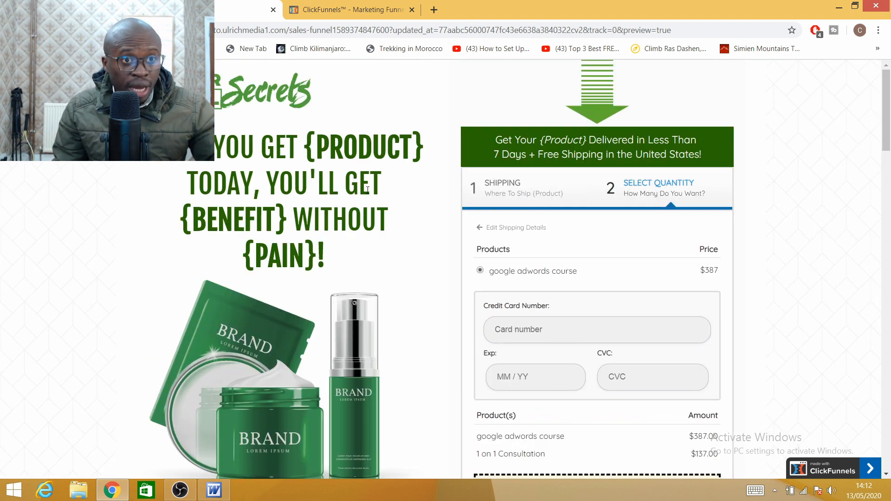
Step: In the editor, swap the green product image for the stock hand-holding-microphone photo
click(88, 9)
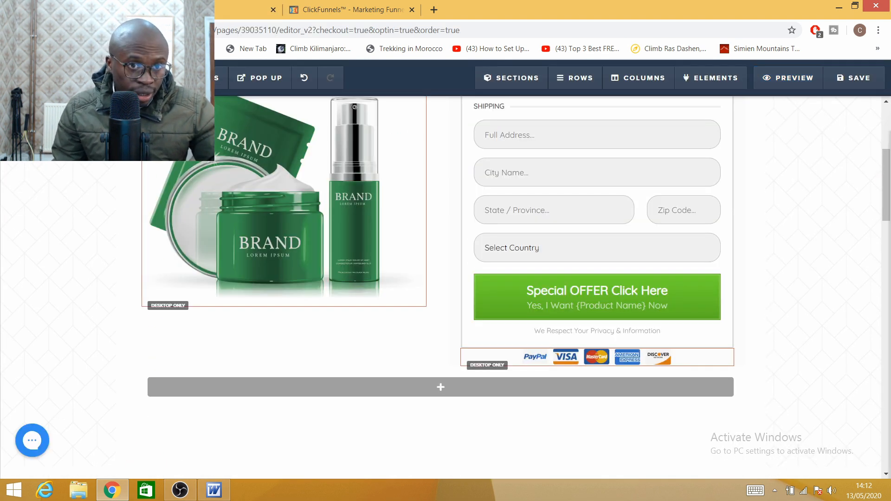
scroll(279, 310, up, 5)
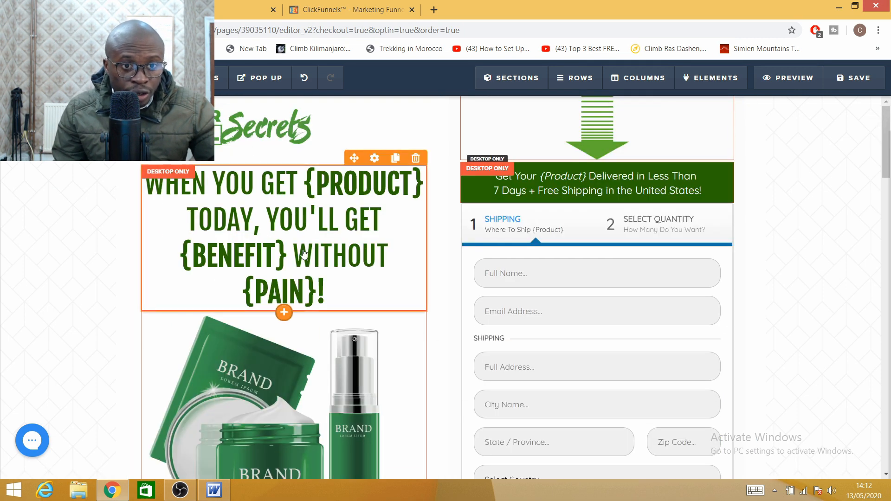
scroll(269, 278, down, 4)
click(263, 256)
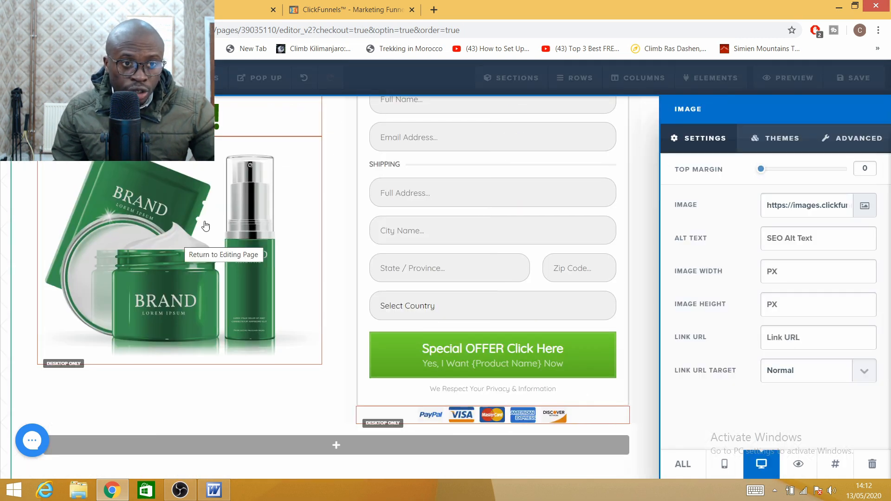
click(864, 208)
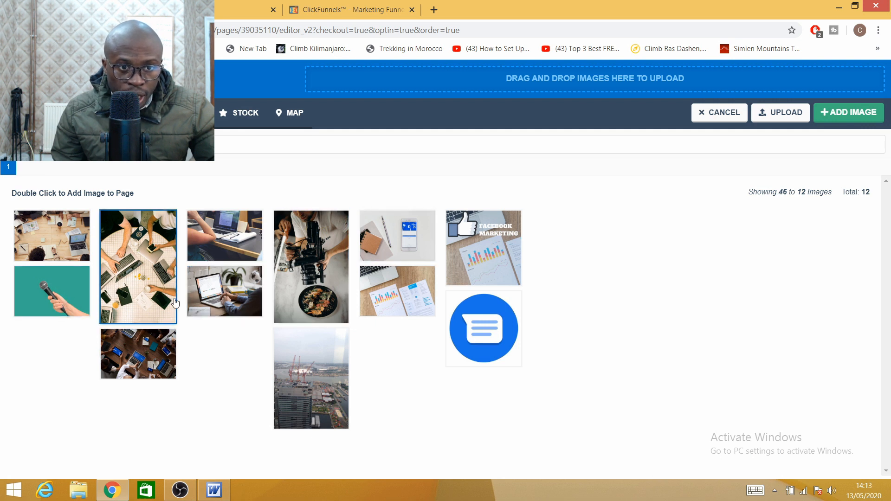
click(55, 288)
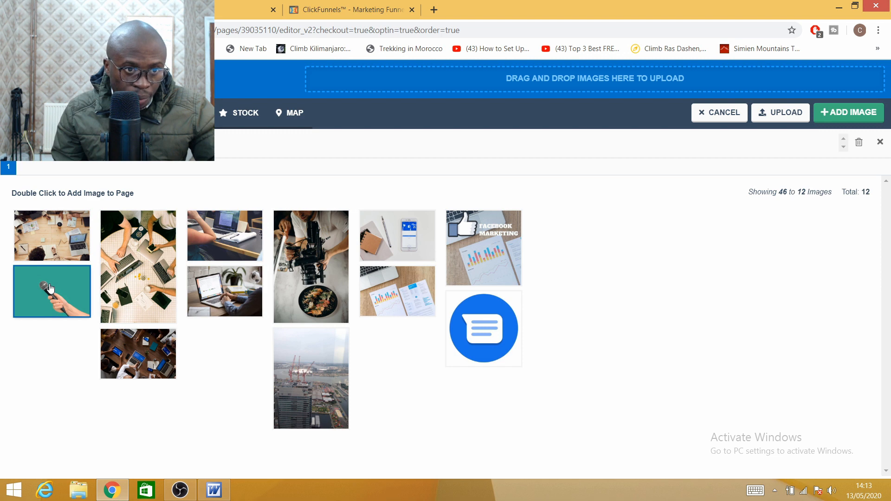
click(853, 120)
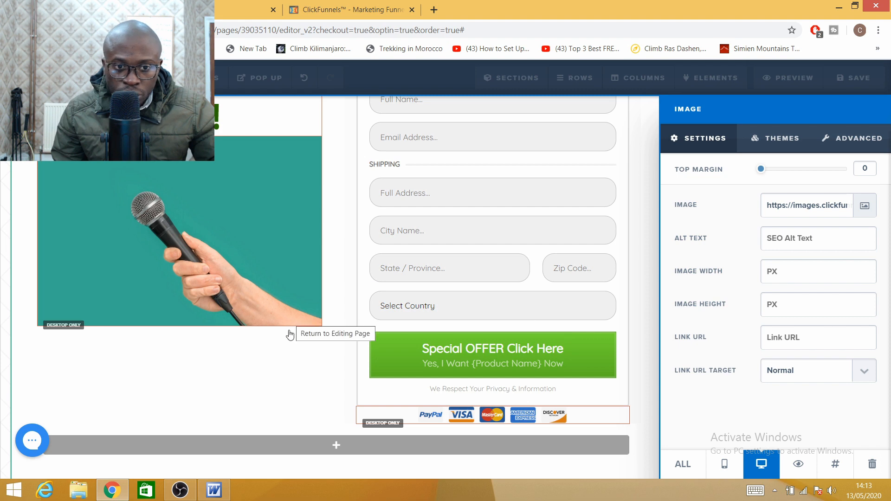
click(280, 369)
scroll(337, 232, up, 4)
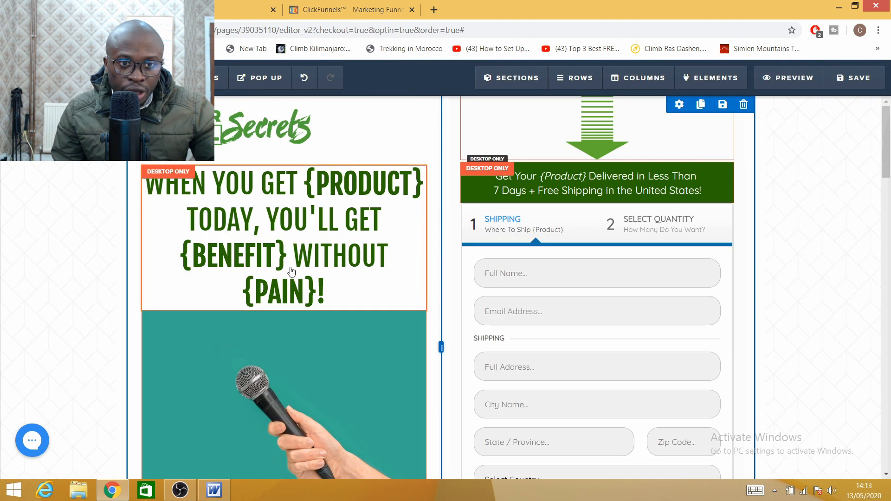
click(308, 239)
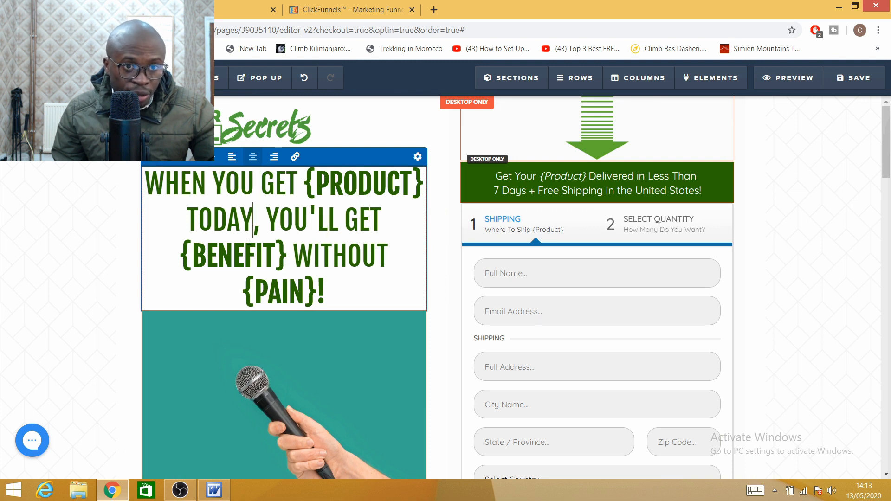
Step: Open the Order 2 Step settings panel for the two-step order form below the headline
click(347, 255)
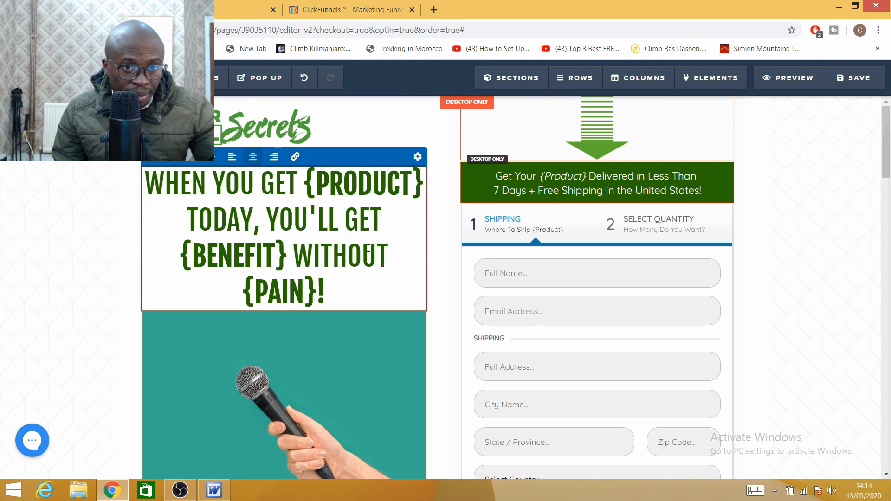
click(389, 255)
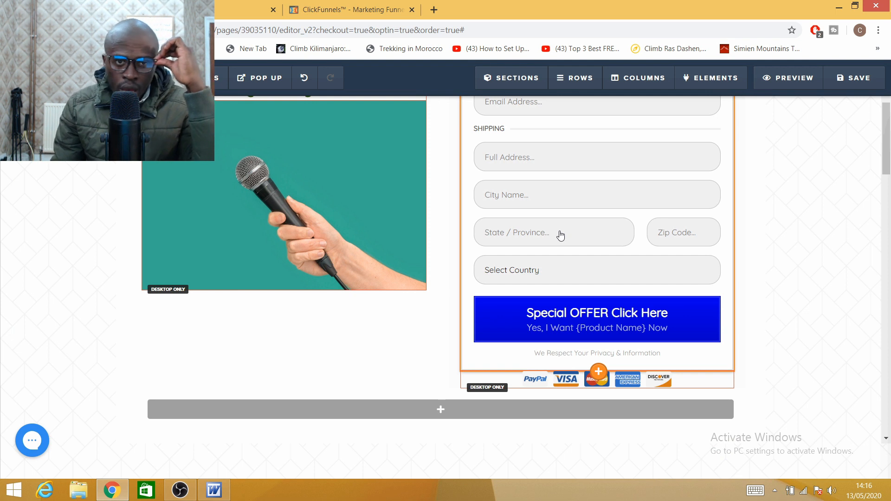
scroll(642, 260, up, 4)
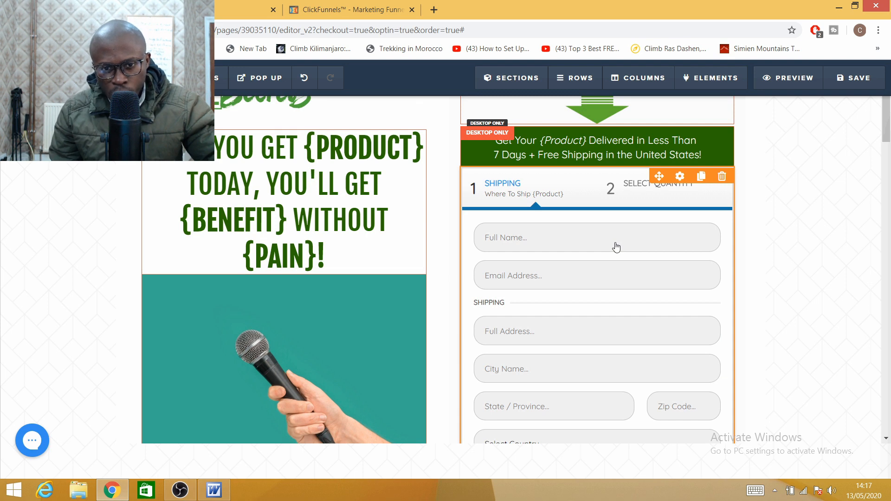
scroll(614, 250, down, 4)
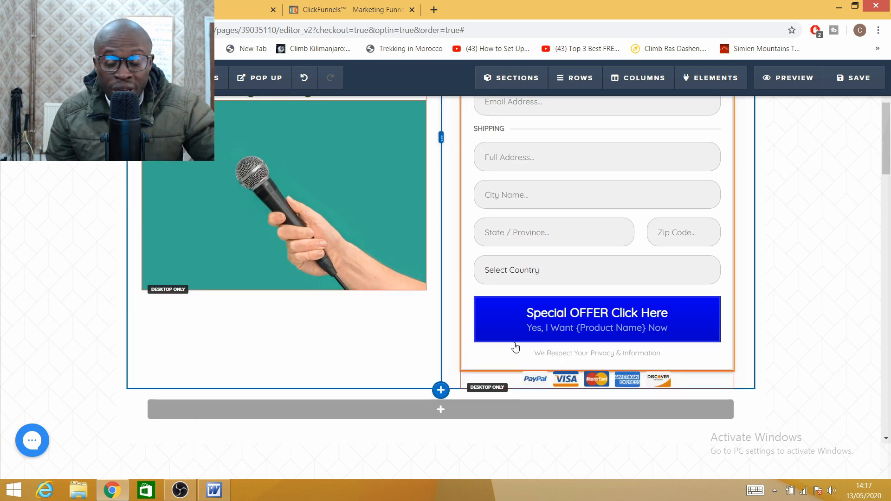
click(551, 318)
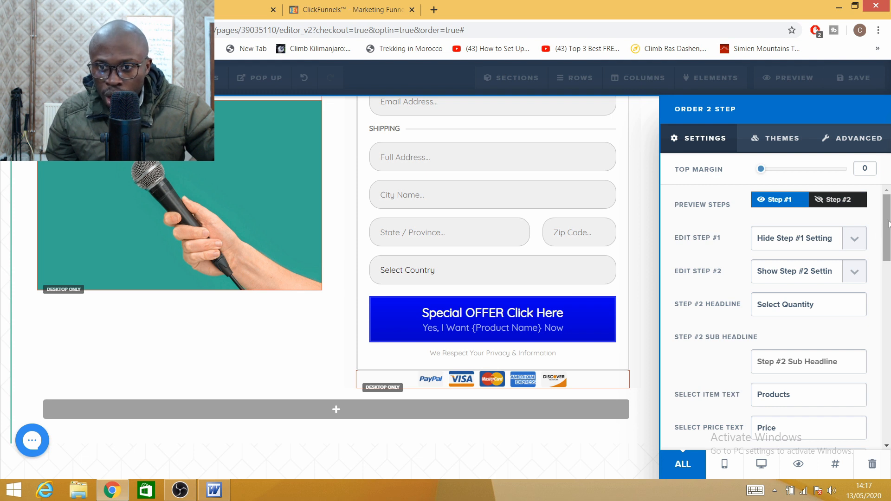
Step: Scroll the Order 2 Step settings to Bump Headline and bring the Word offer draft forward
drag(888, 225, 889, 326)
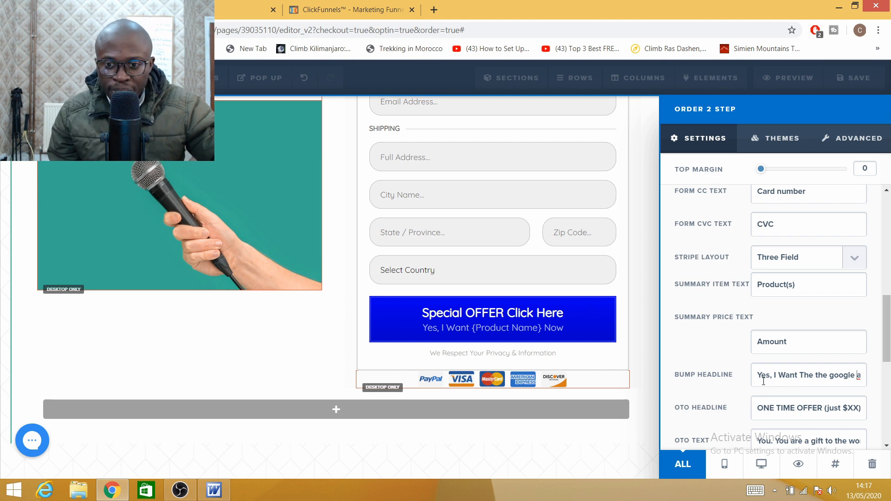
click(237, 460)
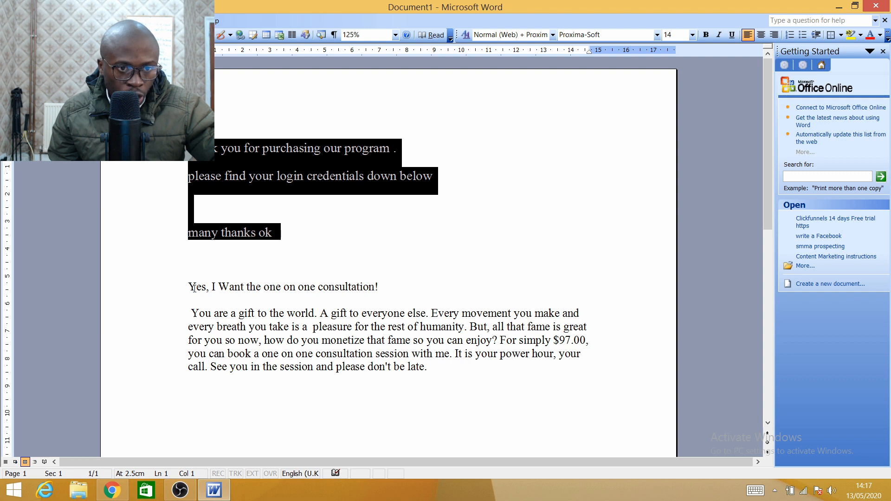
Step: Copy 'Yes, I Want the one on one consultation!' from Word and return to ClickFunnels
drag(189, 287, 383, 287)
right_click(215, 285)
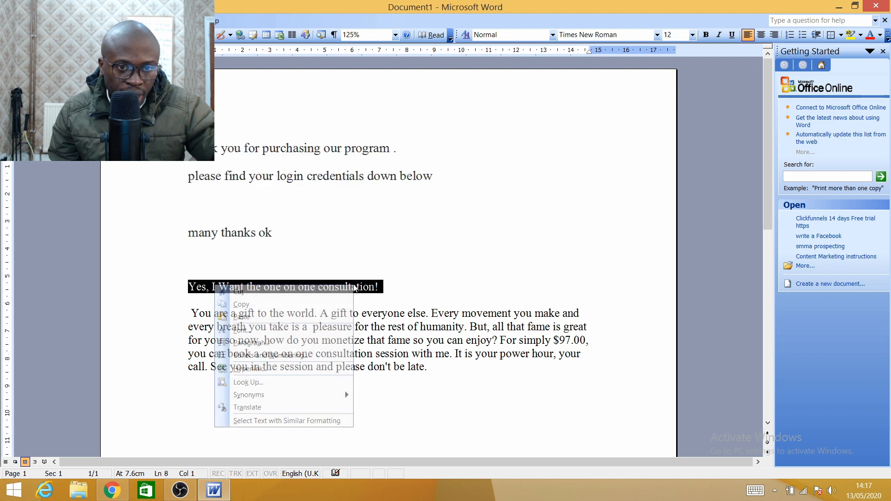
click(281, 304)
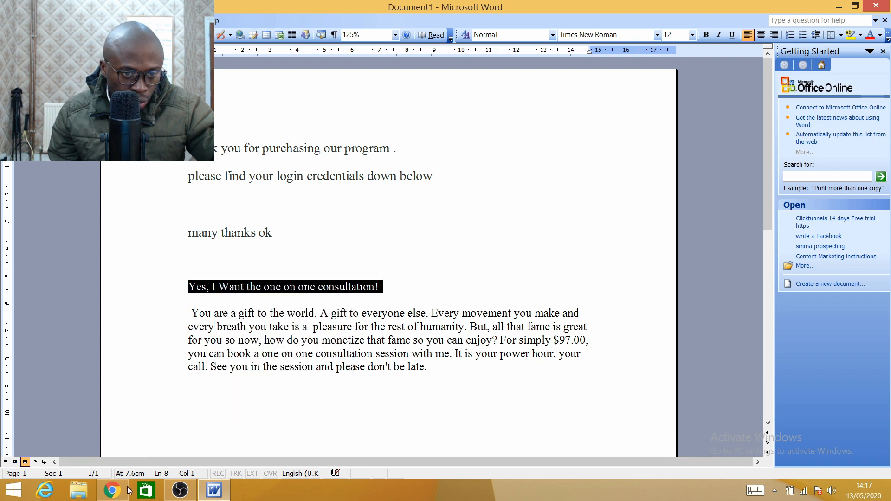
click(128, 490)
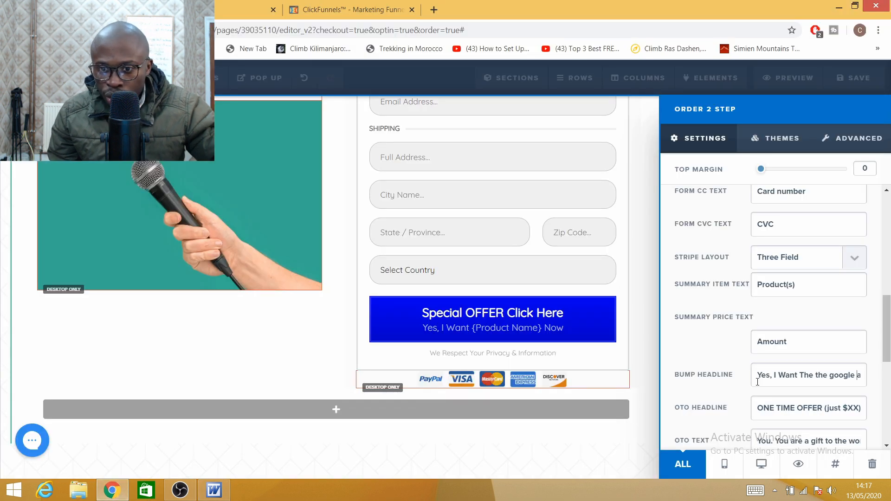
Step: Replace the bump headline with the pasted consultation line
drag(757, 371, 889, 390)
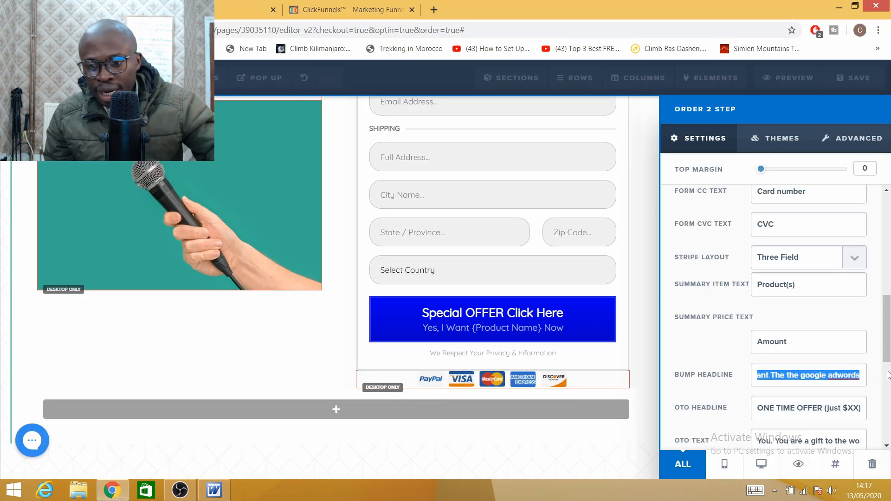
key(BackSpace)
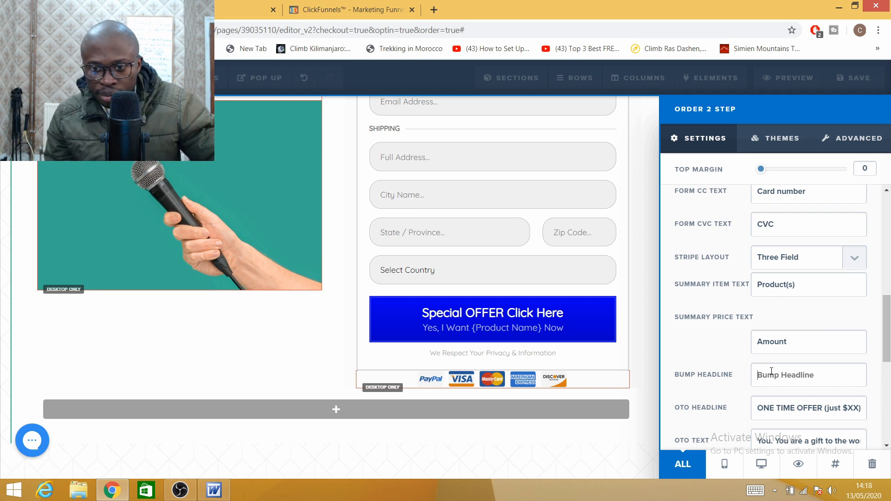
right_click(766, 375)
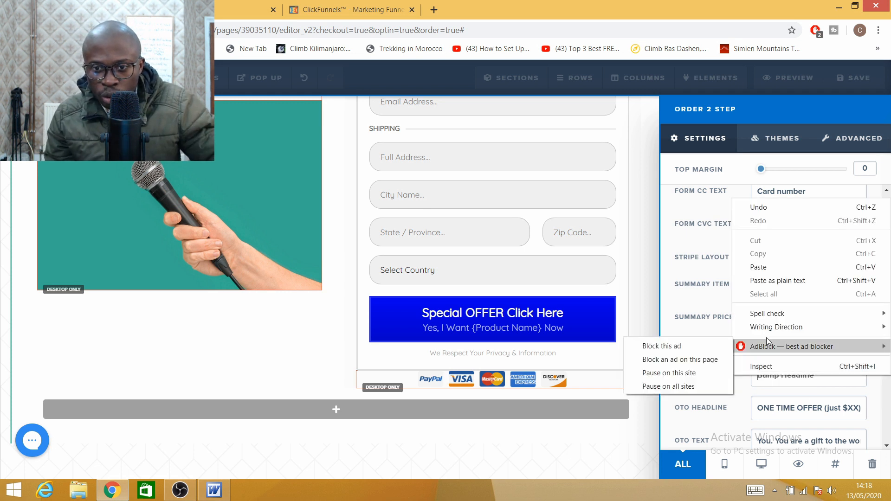
click(769, 265)
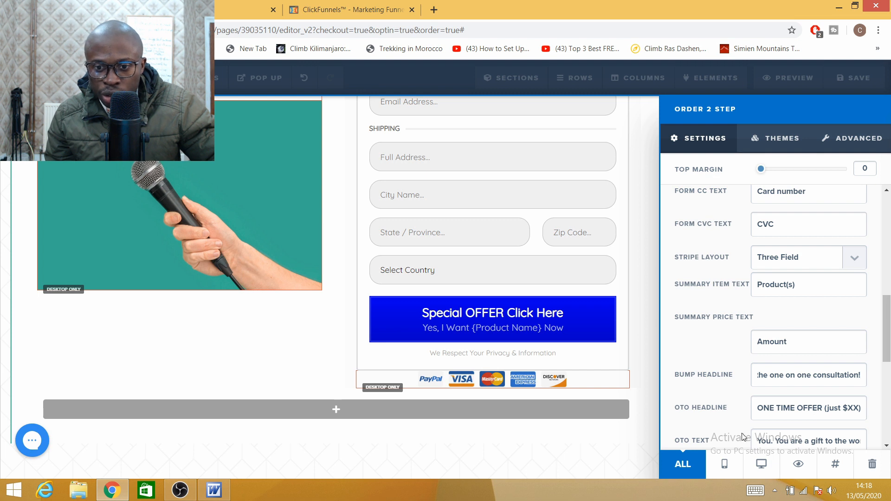
Step: Change the OTO Headline's $XX placeholder price to $137
drag(889, 337, 889, 344)
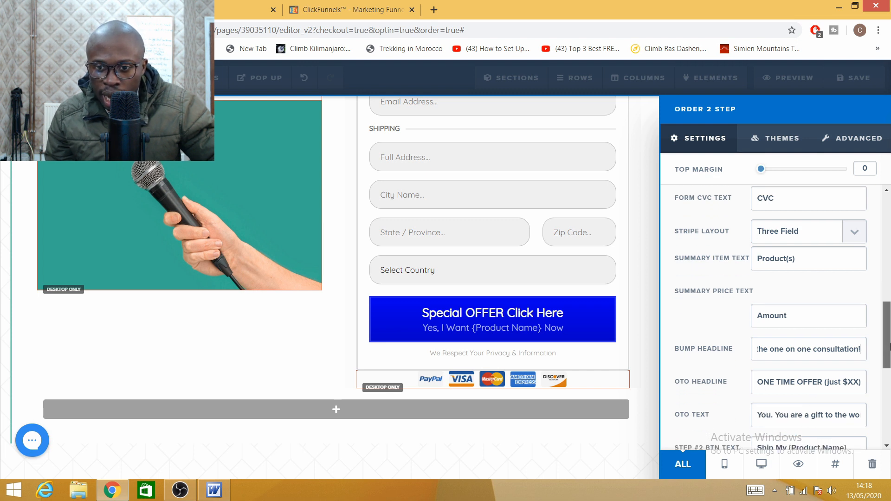
click(861, 381)
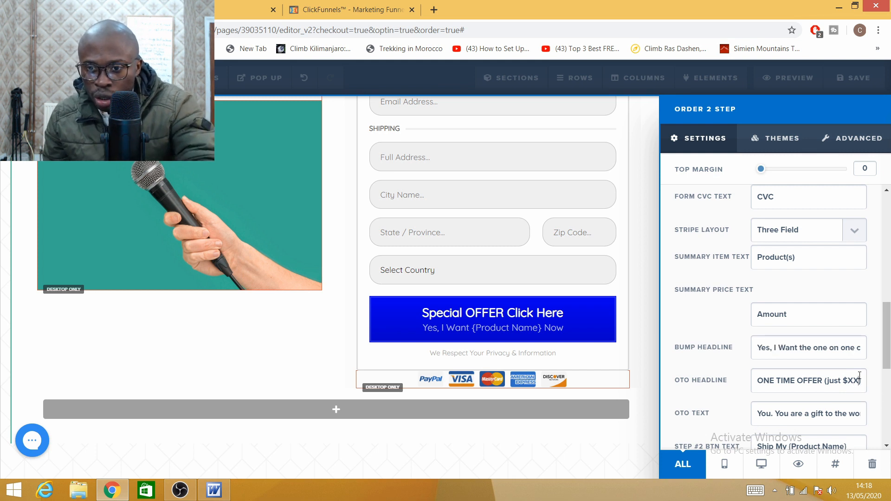
key(BackSpace)
key(BackSpace)
key(BackSpace)
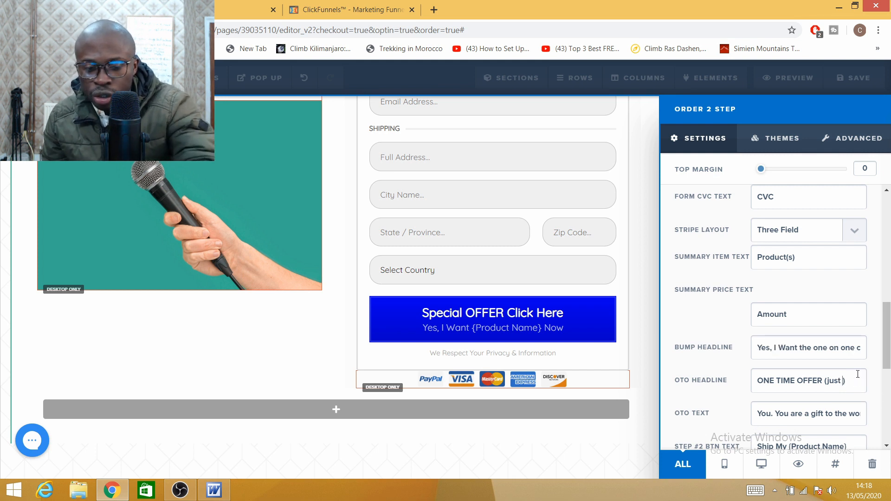
text(1)
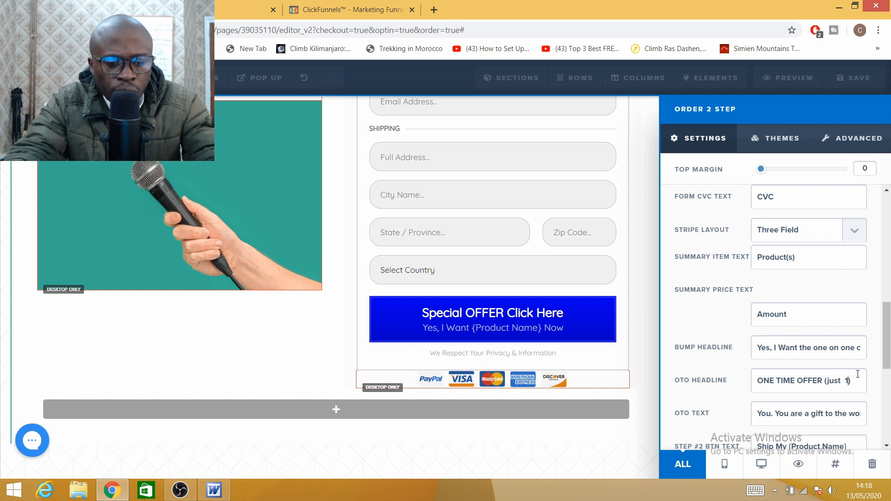
text(37)
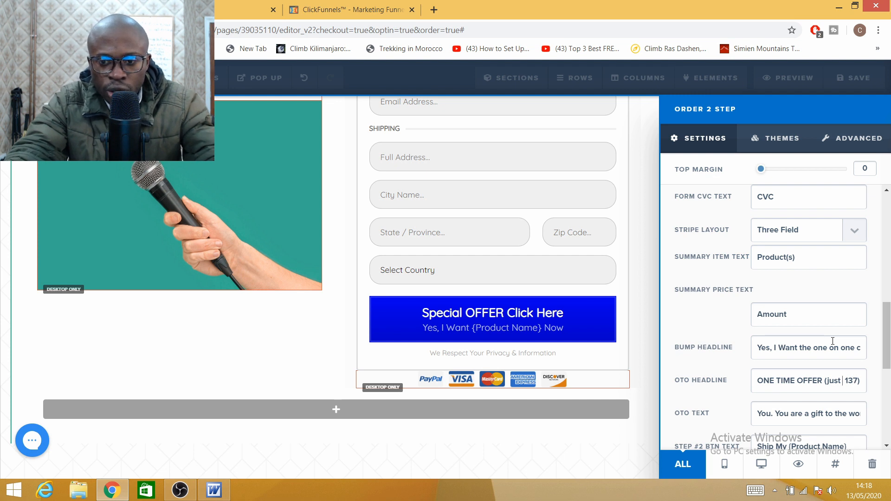
text($)
Step: Clear the old OTO Text content and switch to the Word draft
drag(885, 344, 885, 356)
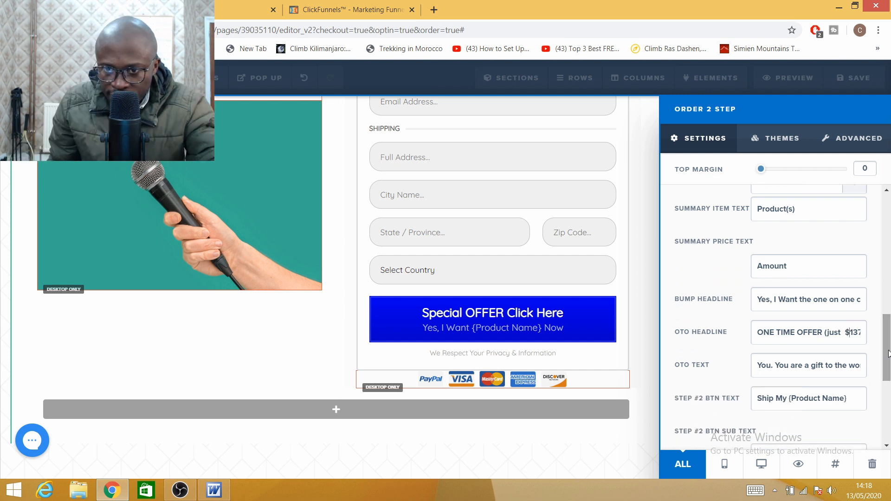
drag(758, 367, 889, 366)
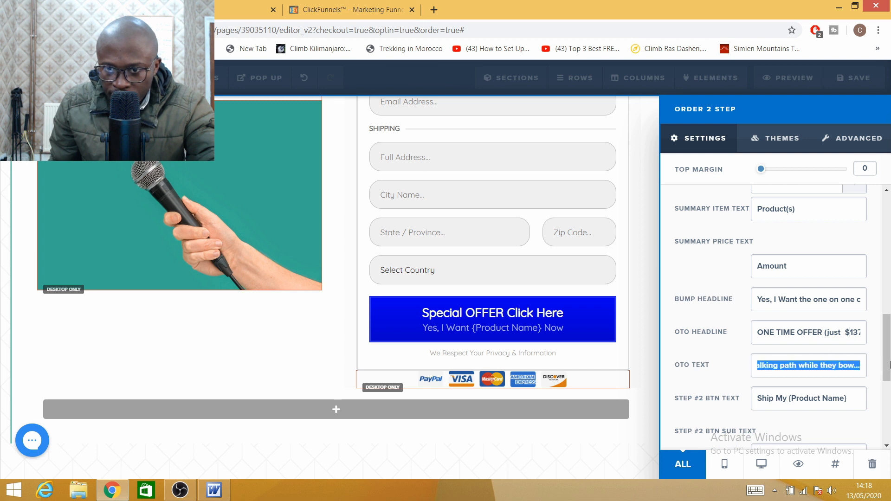
key(BackSpace)
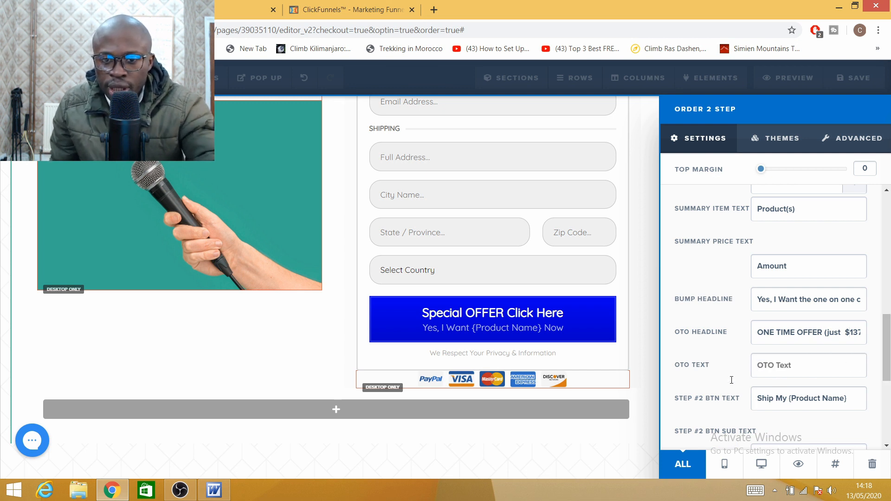
mouse_move(214, 490)
click(218, 439)
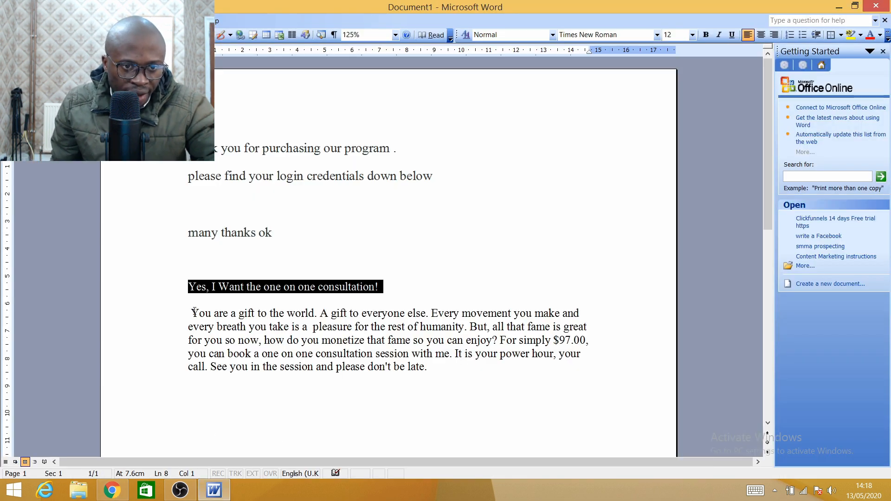
Step: Copy the 'You are a gift to the world' offer paragraph from Word and return to ClickFunnels
drag(193, 312, 418, 368)
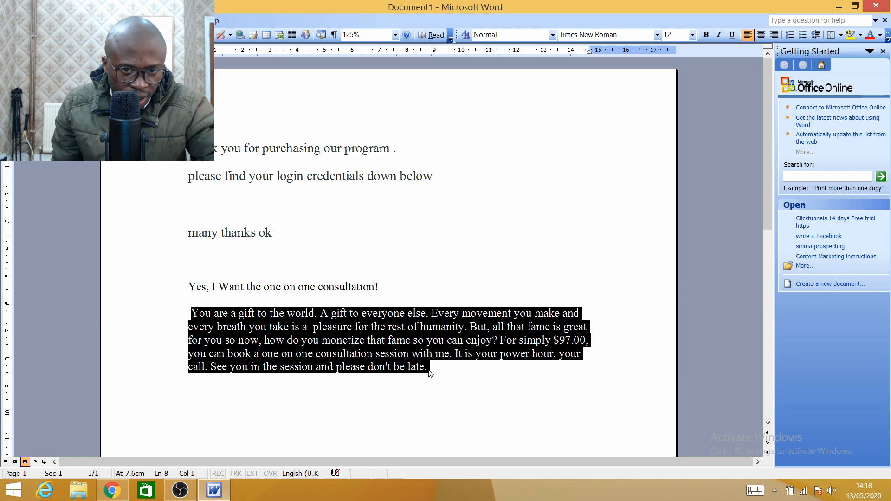
right_click(359, 351)
click(276, 223)
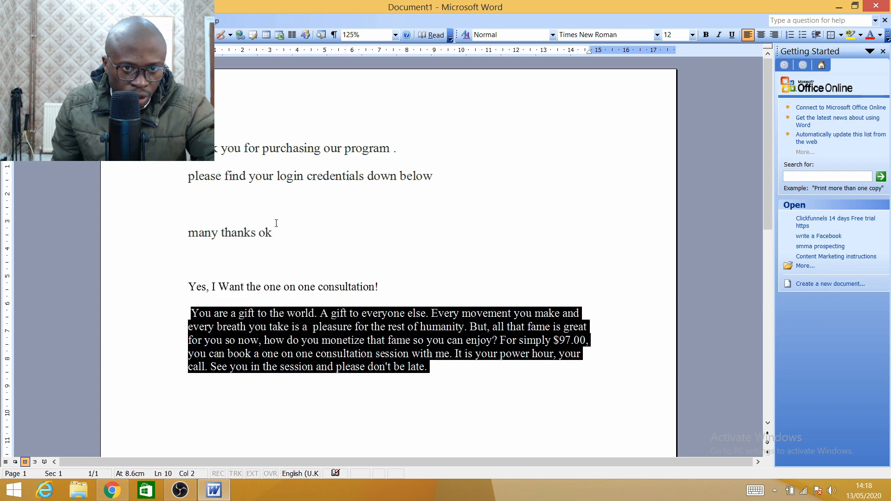
click(111, 490)
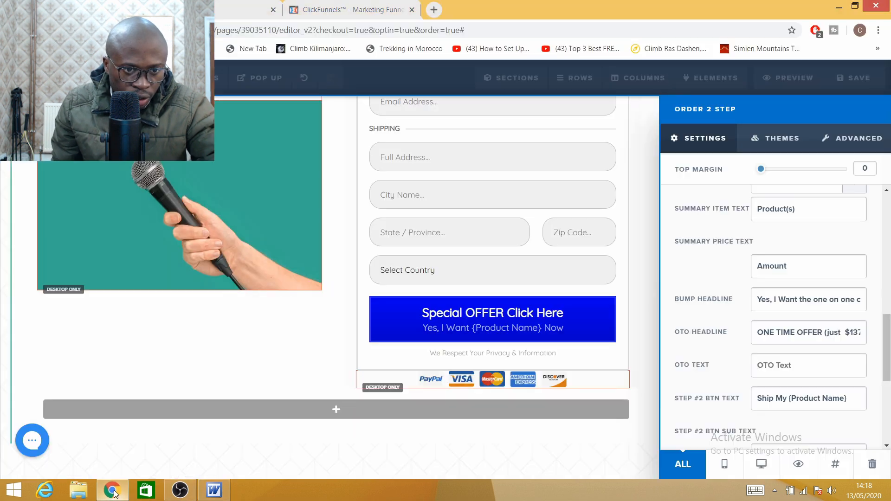
Step: Paste the consultation paragraph into the OTO Text field and review the remaining Order 2 Step settings
right_click(774, 367)
click(760, 263)
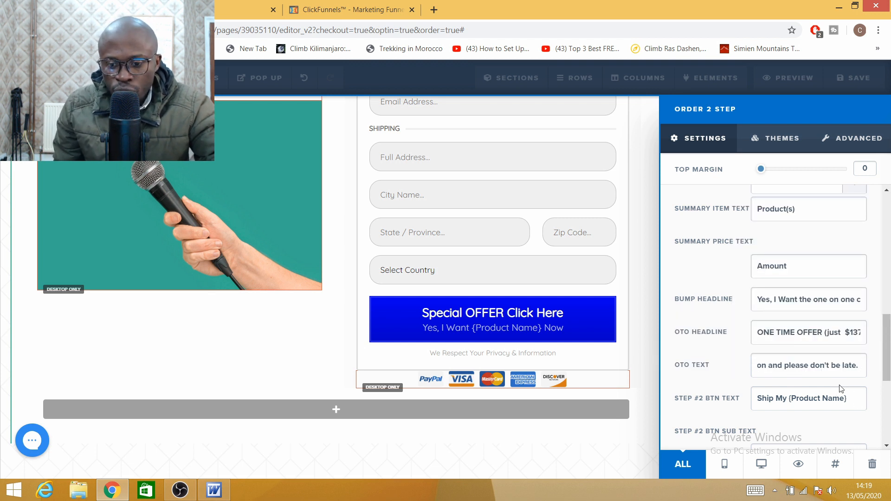
key(Left)
key(Left)
key(Left)
key(Left)
key(Left)
key(Left)
key(Left)
key(Left)
key(Left)
key(Left)
key(Left)
key(Left)
key(Left)
key(Left)
key(Left)
key(Left)
key(Left)
key(Left)
key(Left)
key(Left)
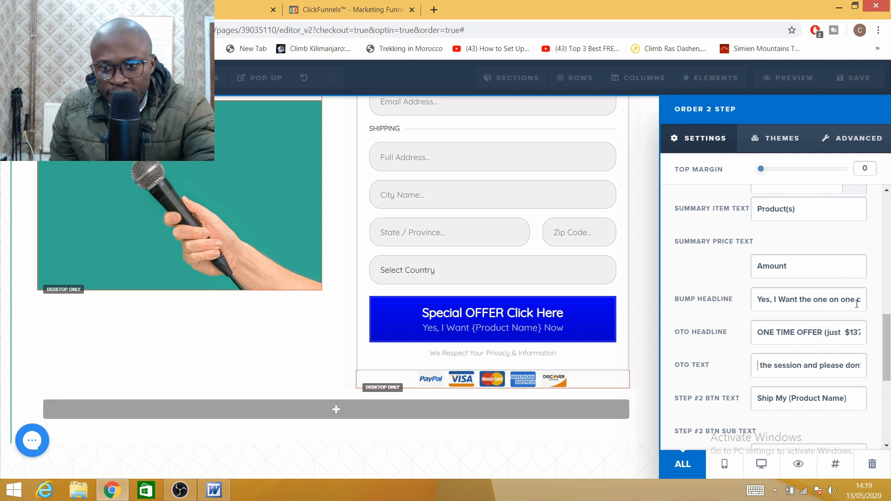
key(Left)
key(Left)
key(Left)
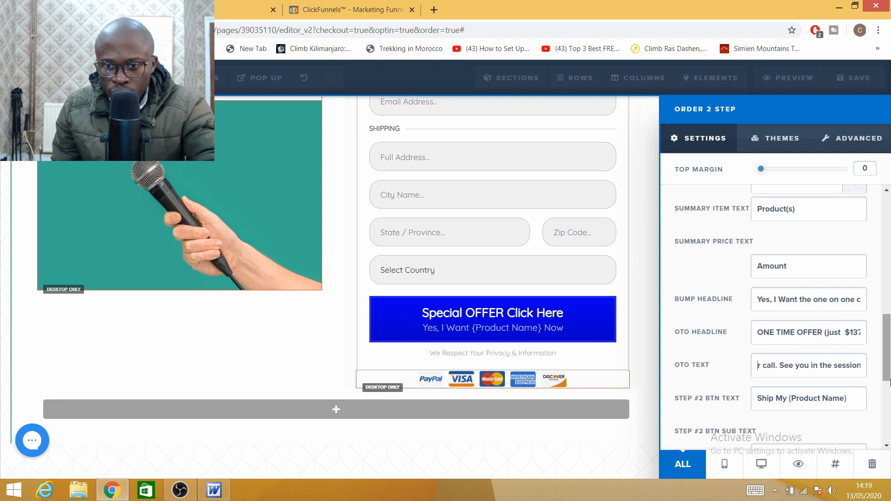
scroll(887, 344, down, 1)
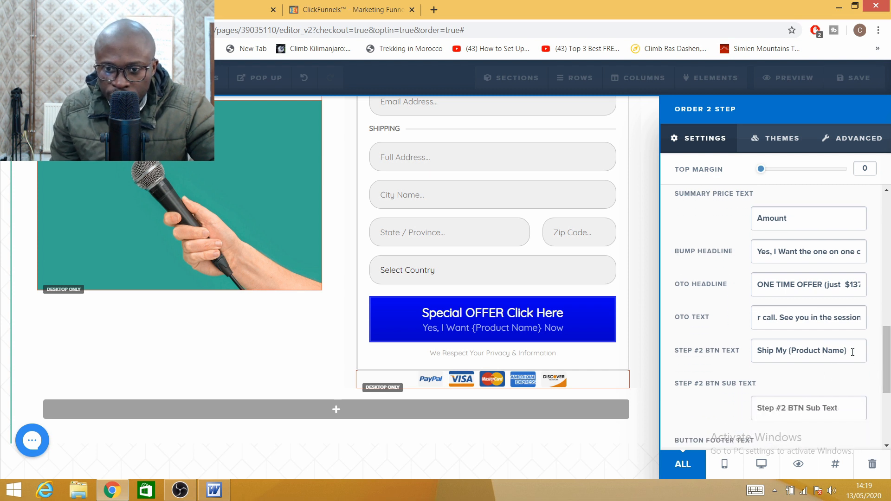
scroll(887, 383, down, 2)
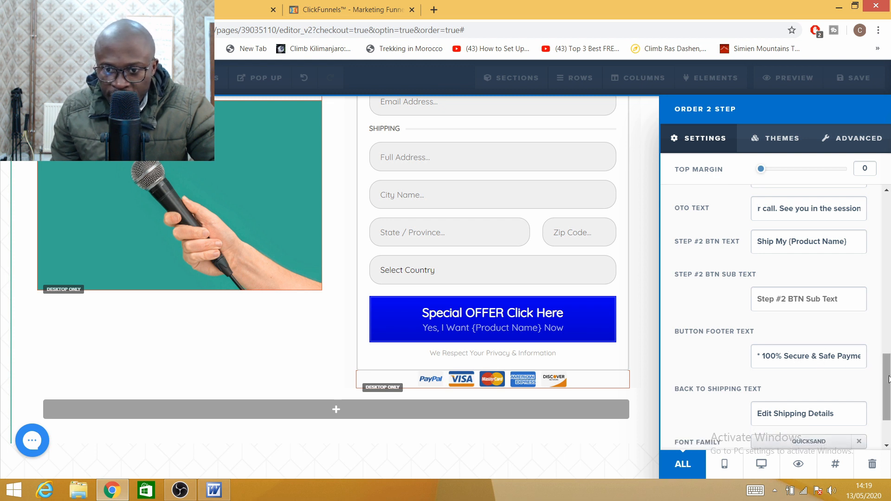
drag(888, 379, 887, 391)
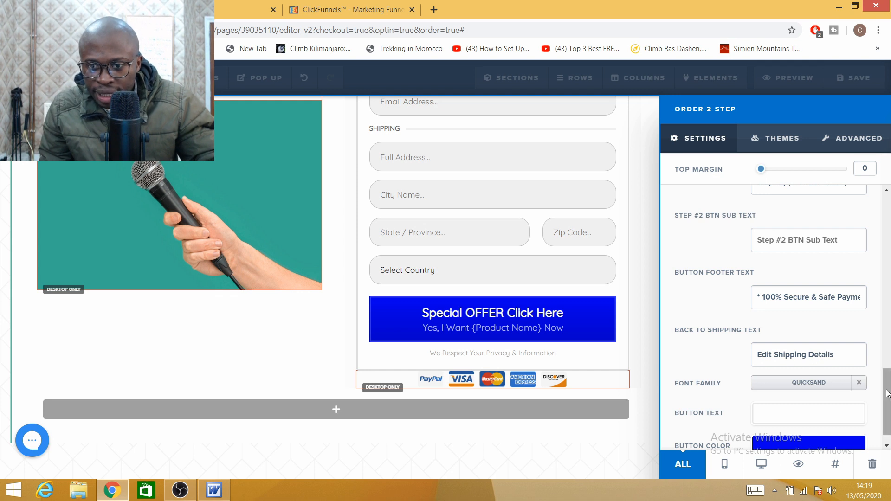
drag(887, 395, 890, 218)
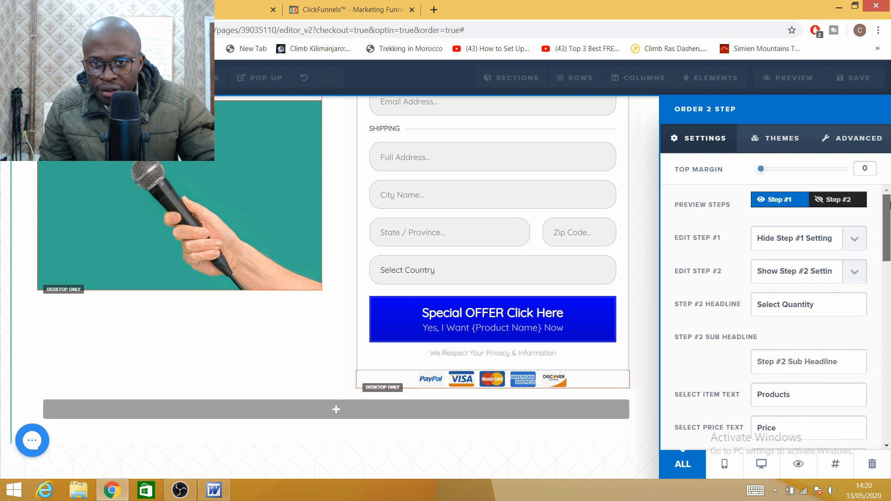
Step: Close the order form settings, save the page, and open its live preview
click(633, 145)
click(862, 82)
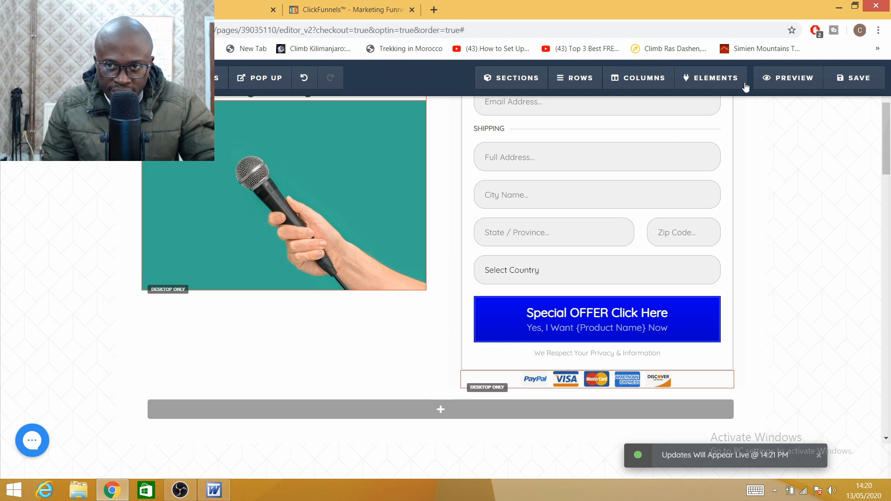
click(801, 78)
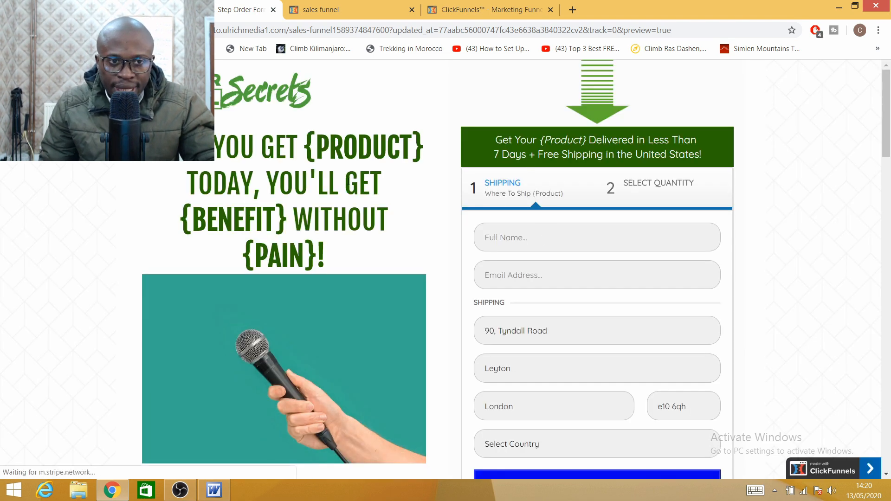
Step: Choose United Kingdom as the country in the preview order form
scroll(376, 234, down, 7)
scroll(435, 227, up, 6)
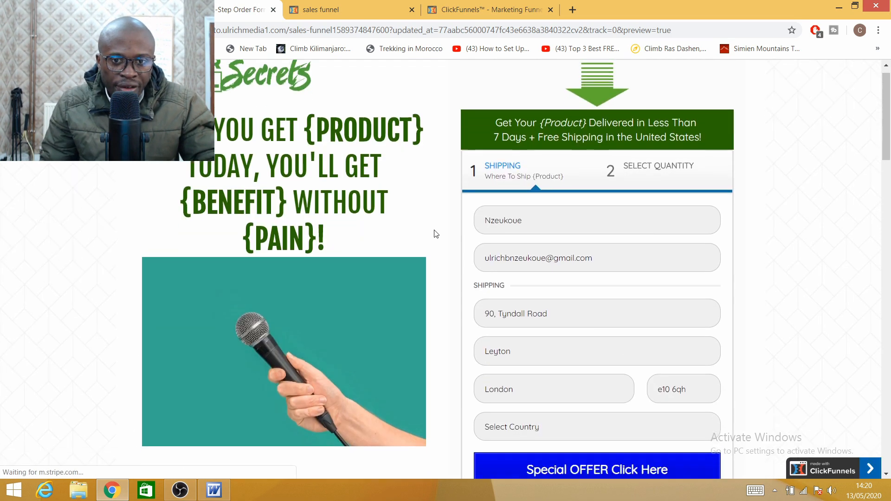
scroll(429, 234, down, 13)
scroll(366, 246, up, 5)
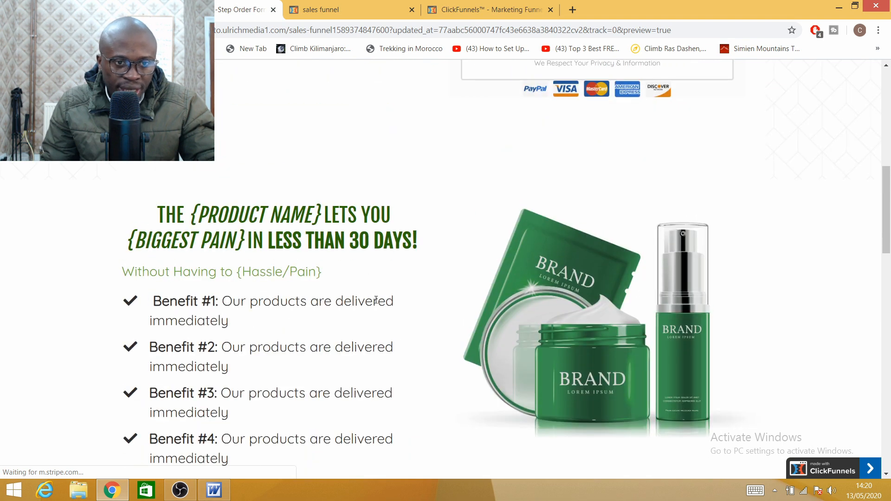
scroll(376, 301, down, 4)
scroll(478, 298, up, 13)
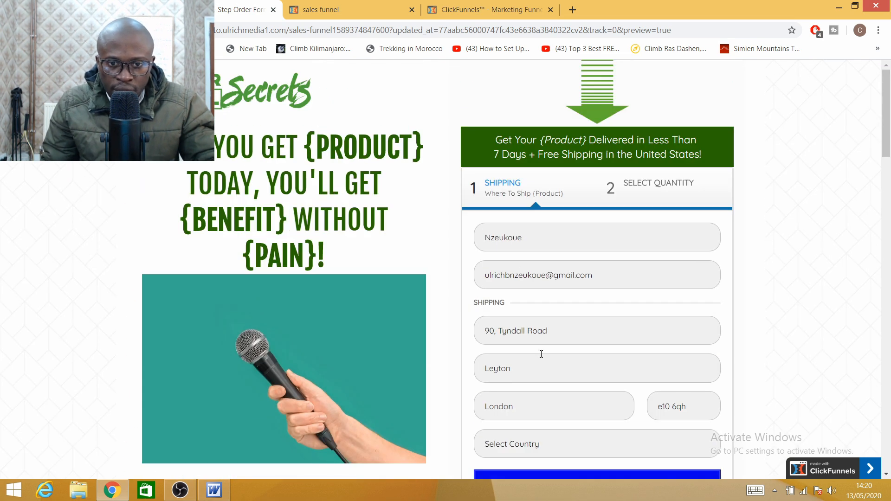
click(520, 447)
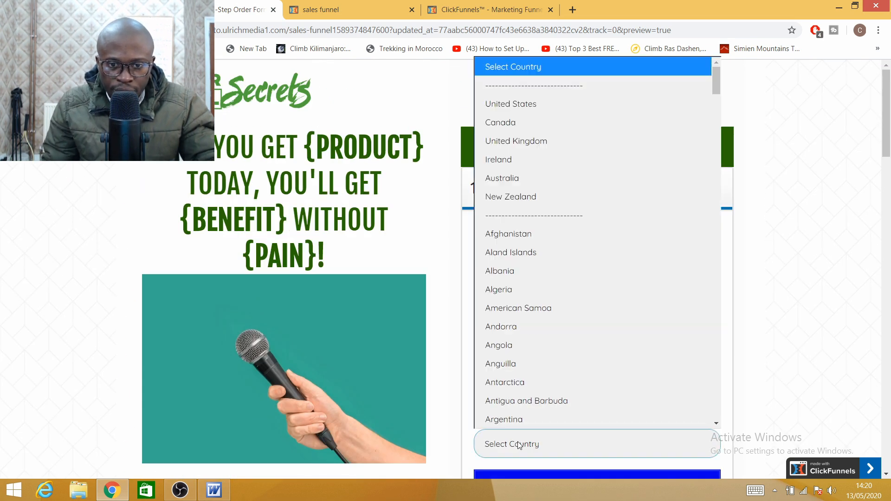
click(517, 144)
Step: Advance to step two and check the consultation bump with its $137 one-time offer
scroll(533, 302, down, 4)
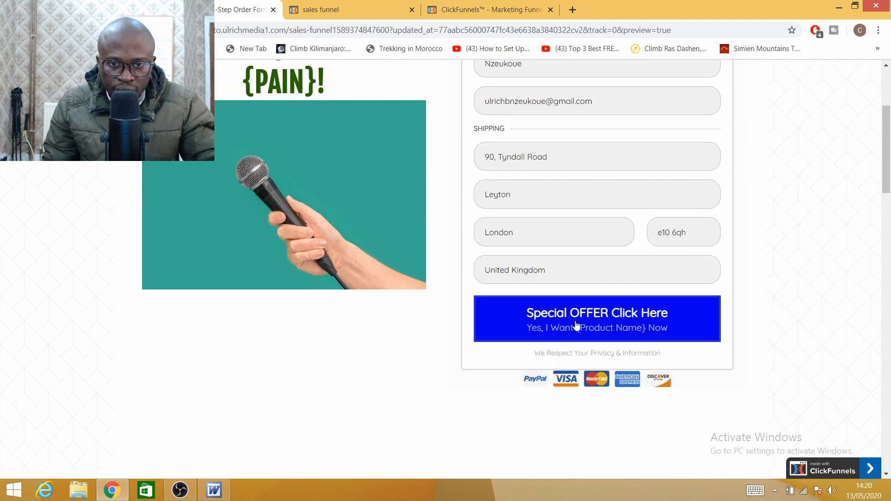
click(585, 321)
scroll(560, 348, down, 1)
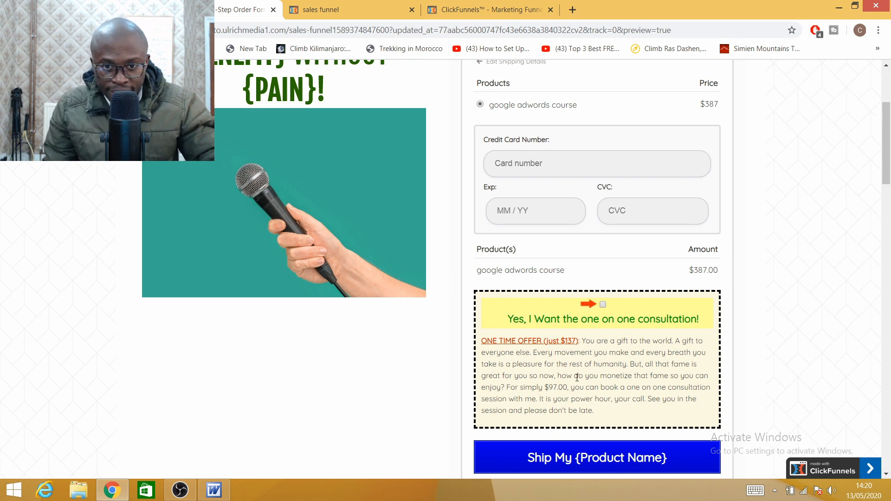
double_click(511, 387)
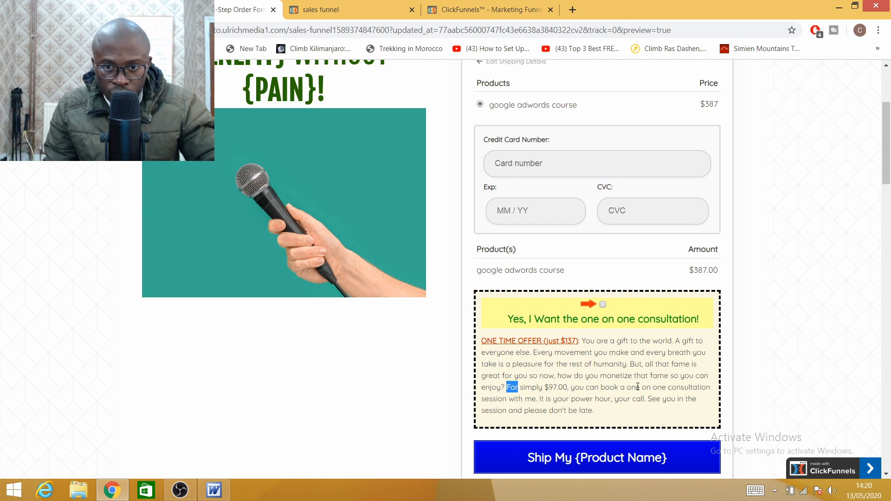
scroll(638, 387, down, 6)
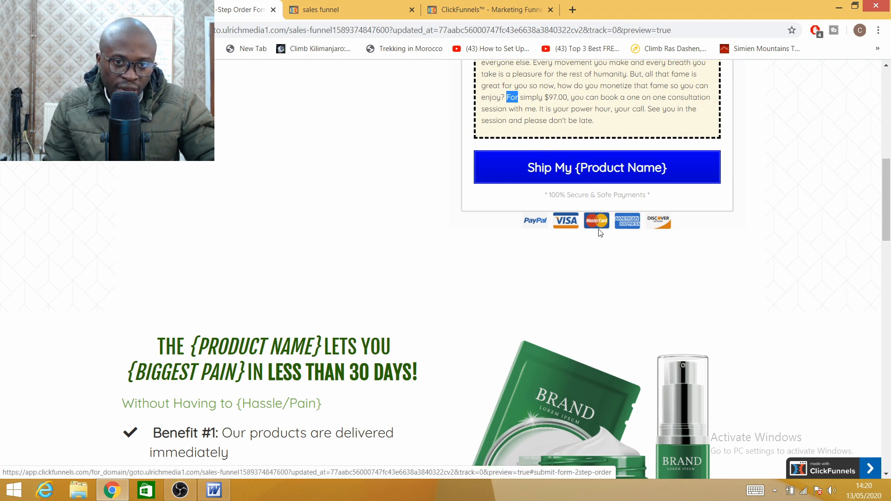
scroll(526, 331, down, 6)
scroll(526, 331, up, 7)
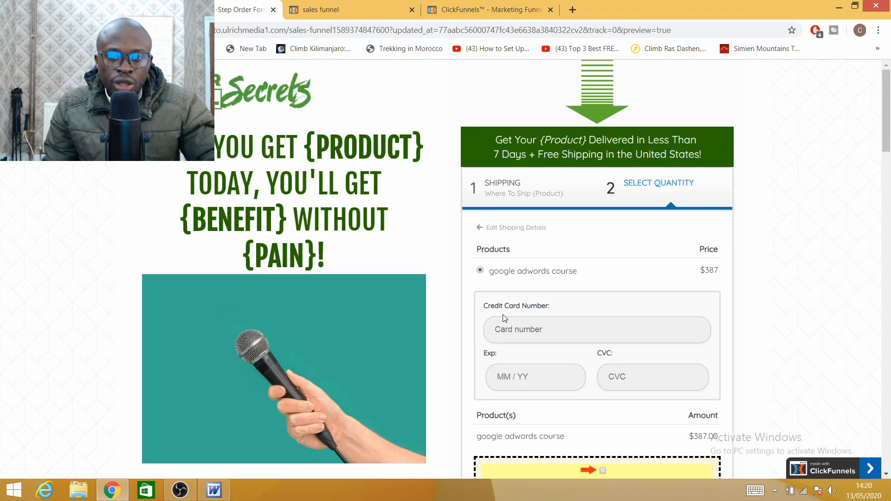